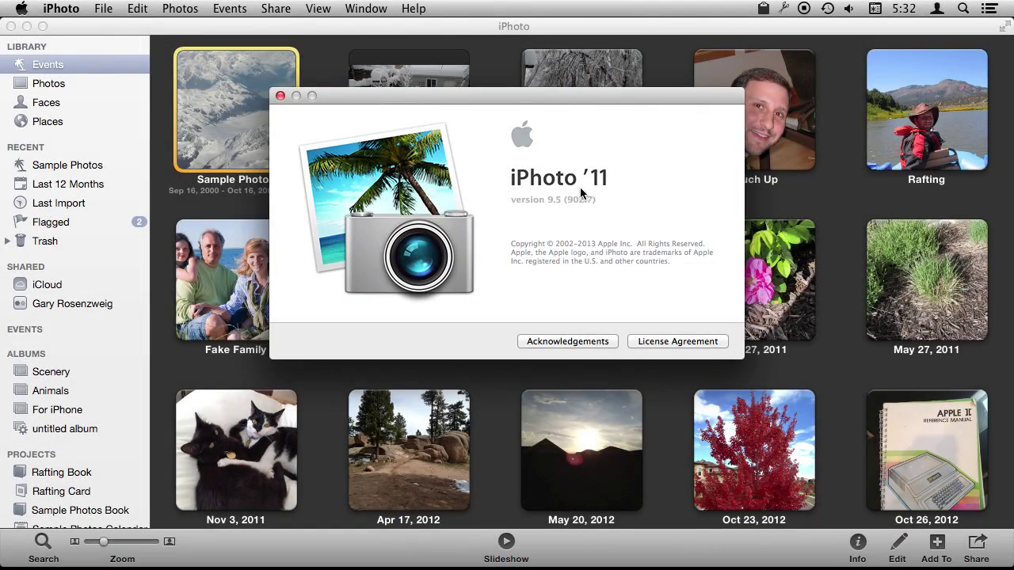
# - Open the Sample Photos event and send its first six photos, from Alaska Mounatins3 on, to print
pyautogui.click(277, 96)
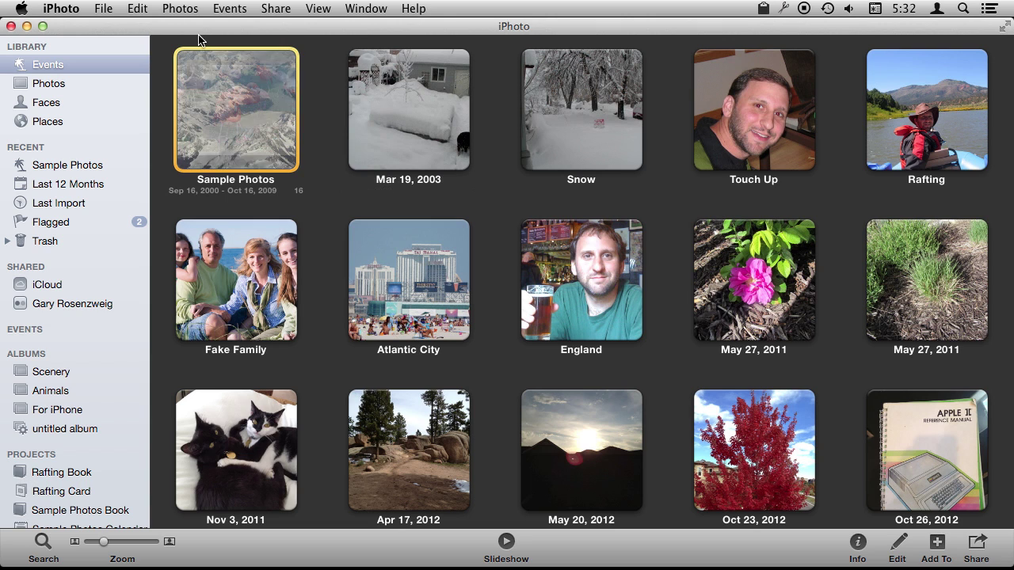
pyautogui.doubleClick(213, 87)
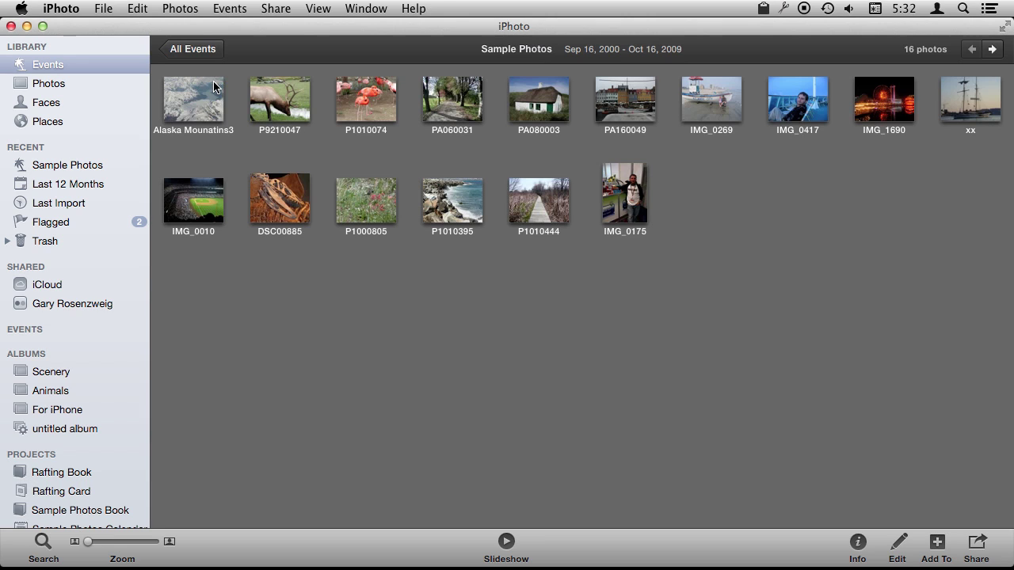
pyautogui.click(210, 107)
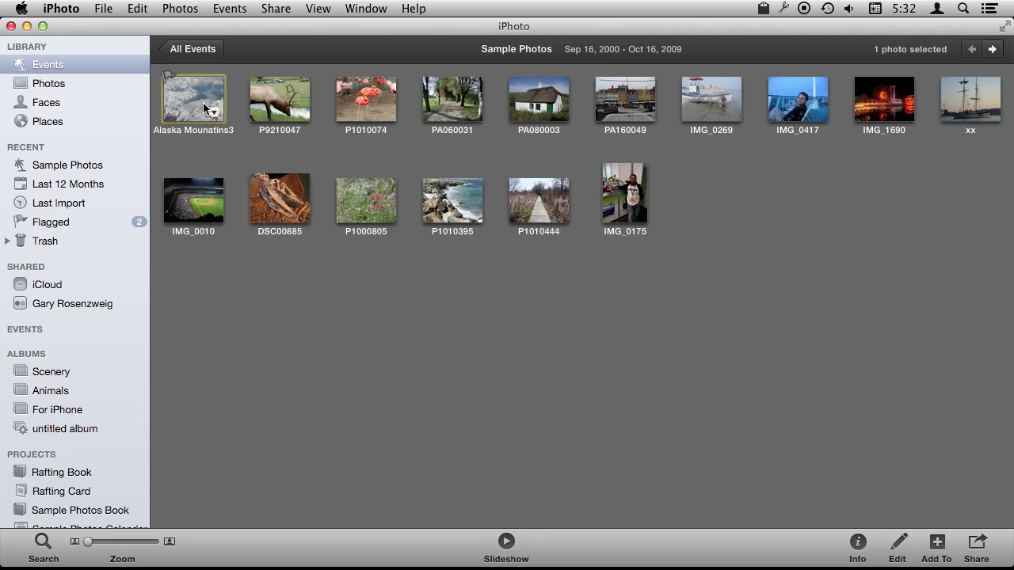
pyautogui.keyDown('shift'); pyautogui.click(623, 99); pyautogui.keyUp('shift')
pyautogui.moveTo(104, 9); pyautogui.dragTo(147, 298)
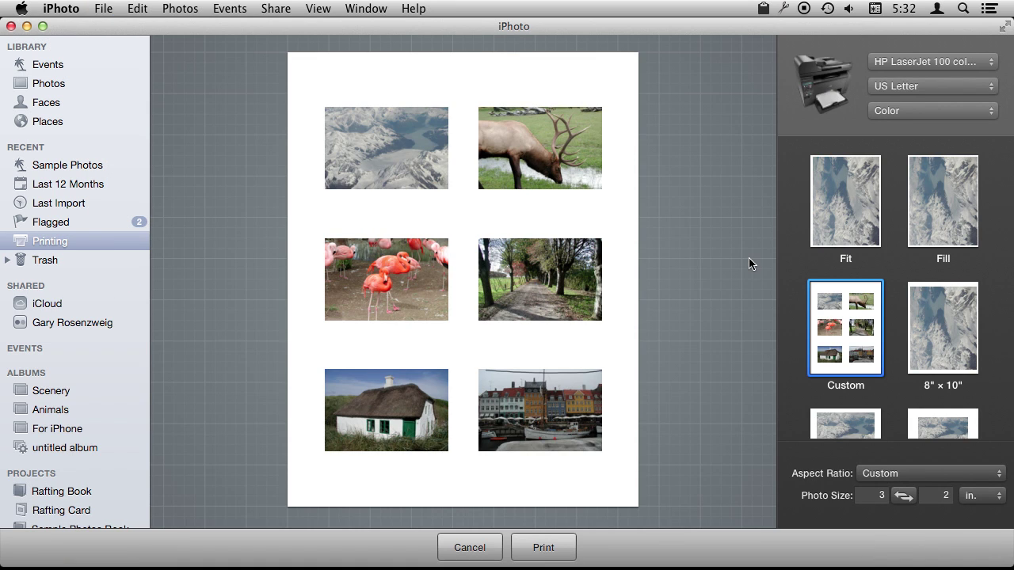
pyautogui.click(867, 190)
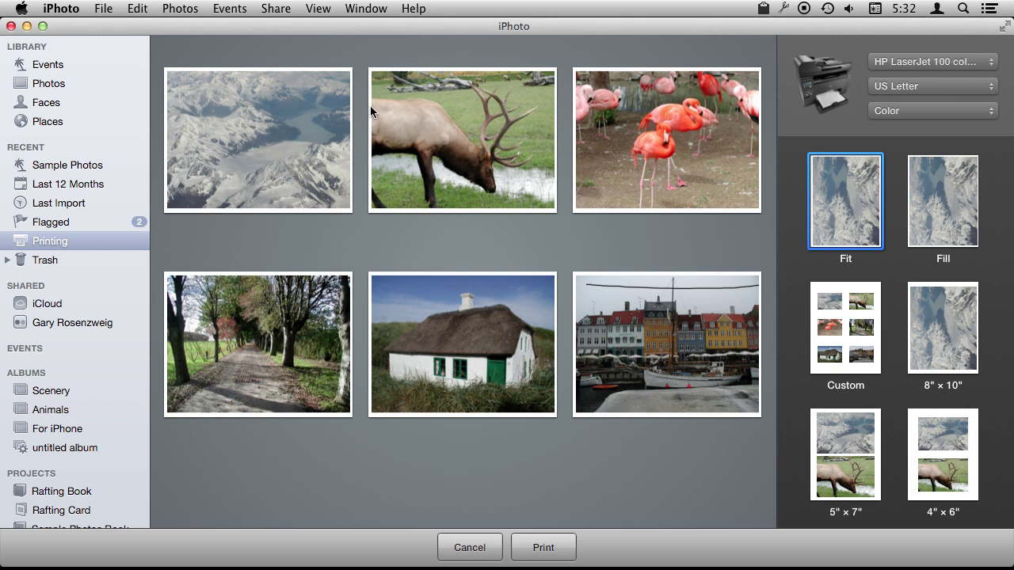
pyautogui.click(947, 200)
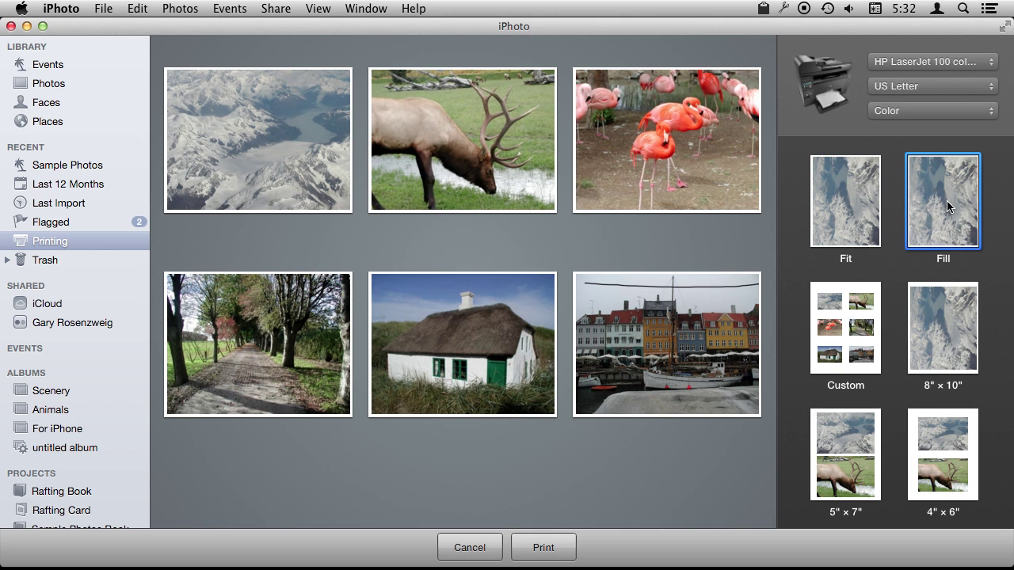
pyautogui.click(832, 222)
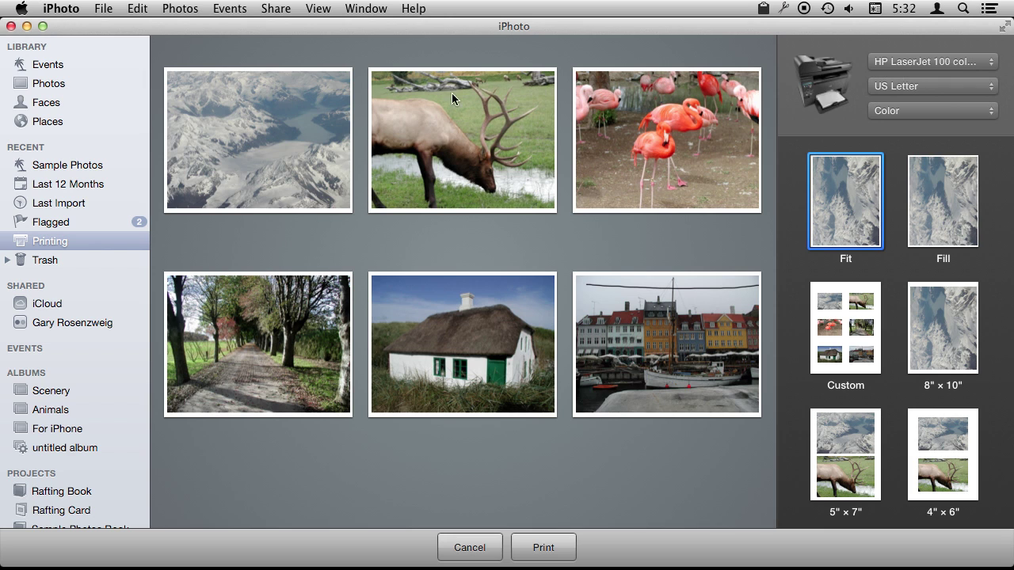
pyautogui.click(920, 213)
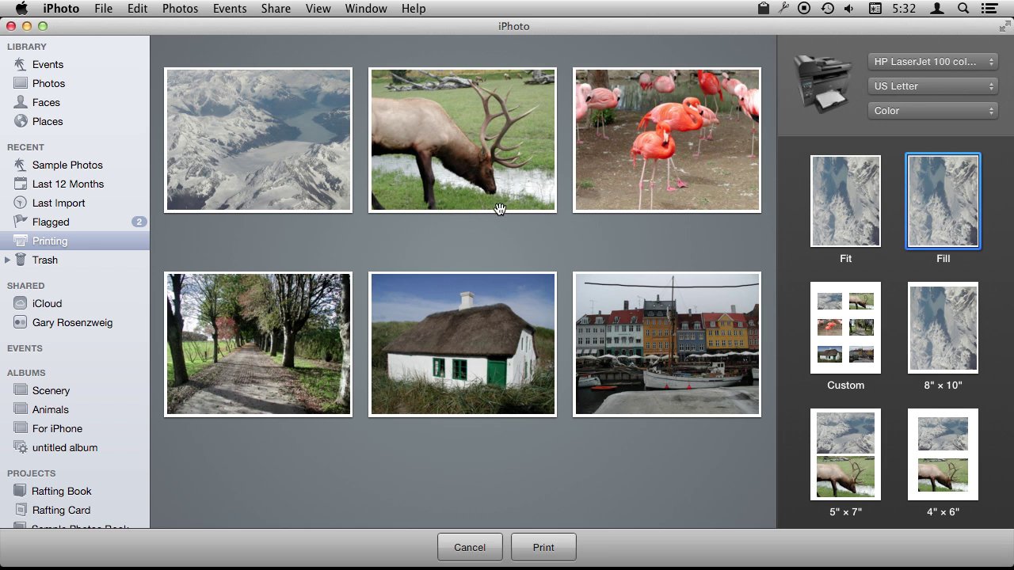
pyautogui.click(955, 338)
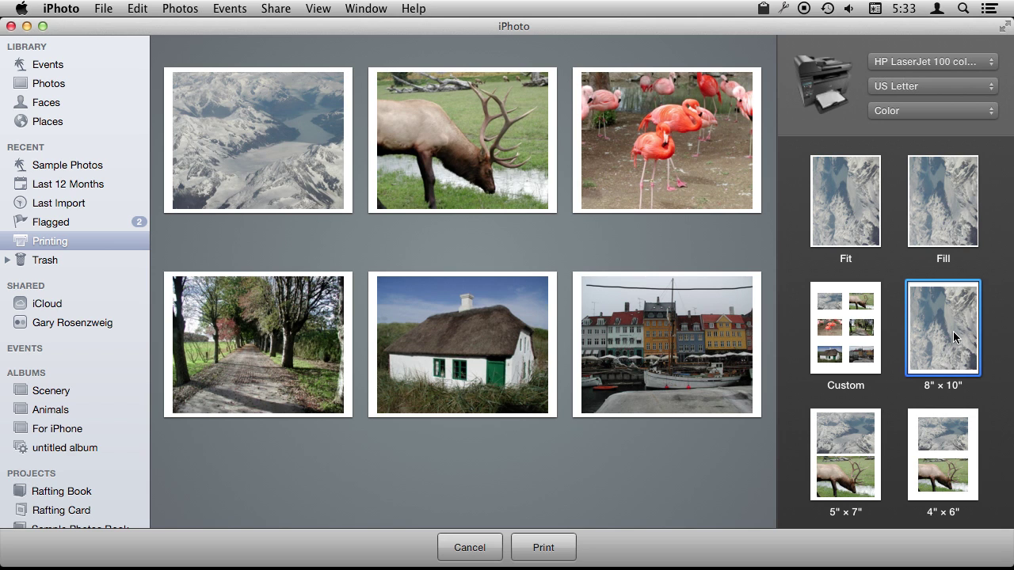
pyautogui.click(848, 453)
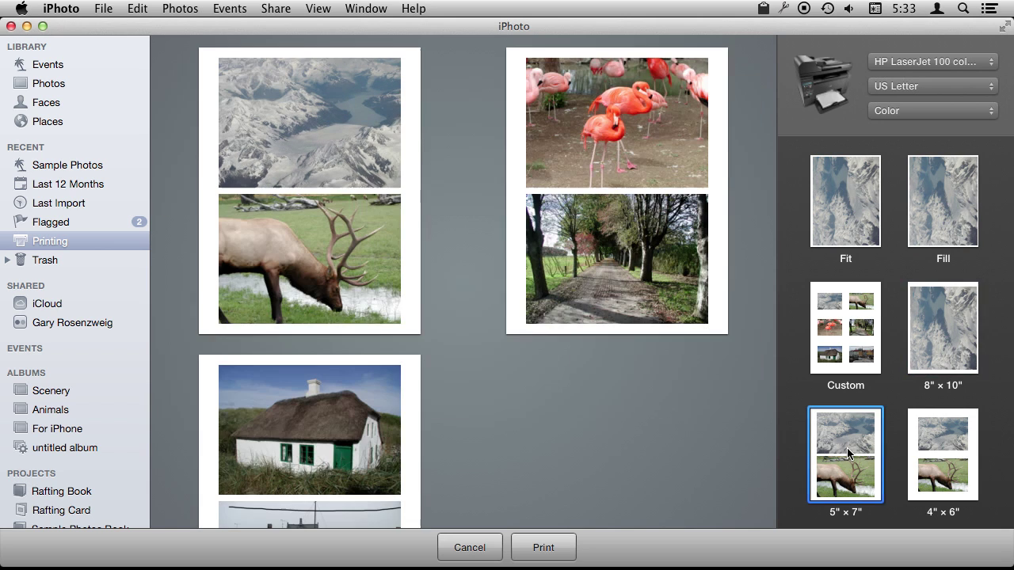
pyautogui.click(929, 464)
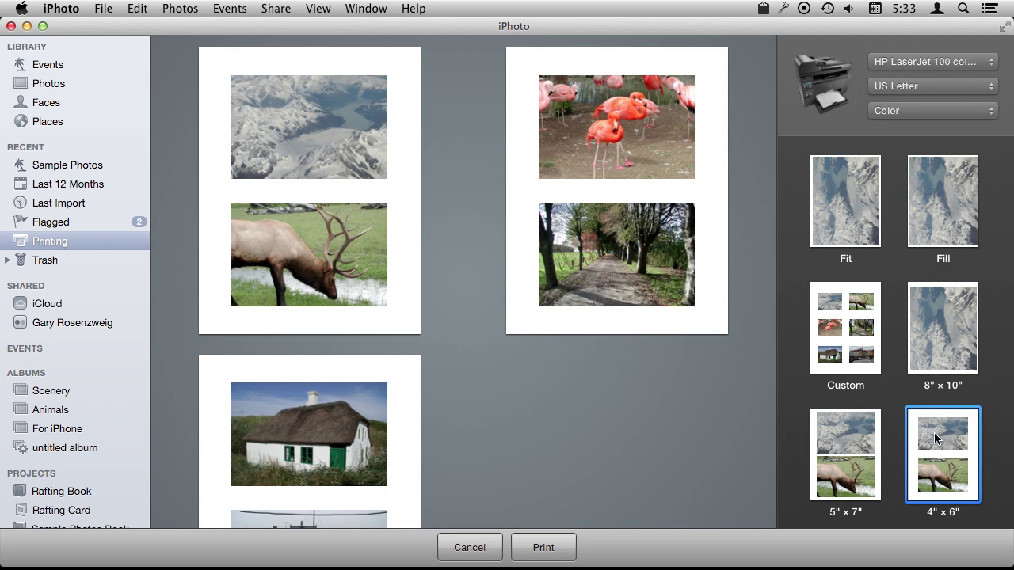
# - Try photo widths of 2, 4 and 5 in for the Custom print layout
pyautogui.click(847, 338)
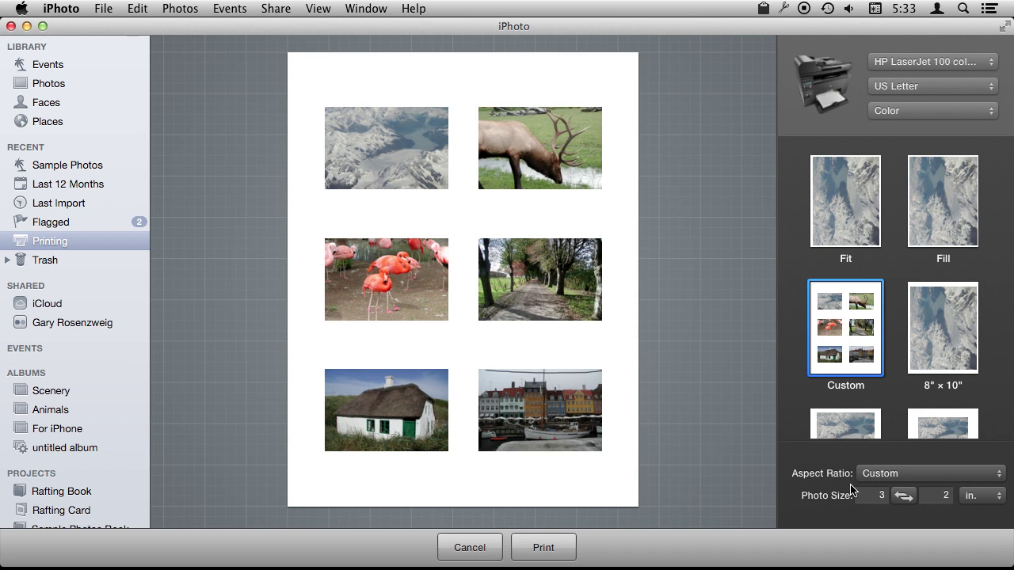
pyautogui.click(891, 475)
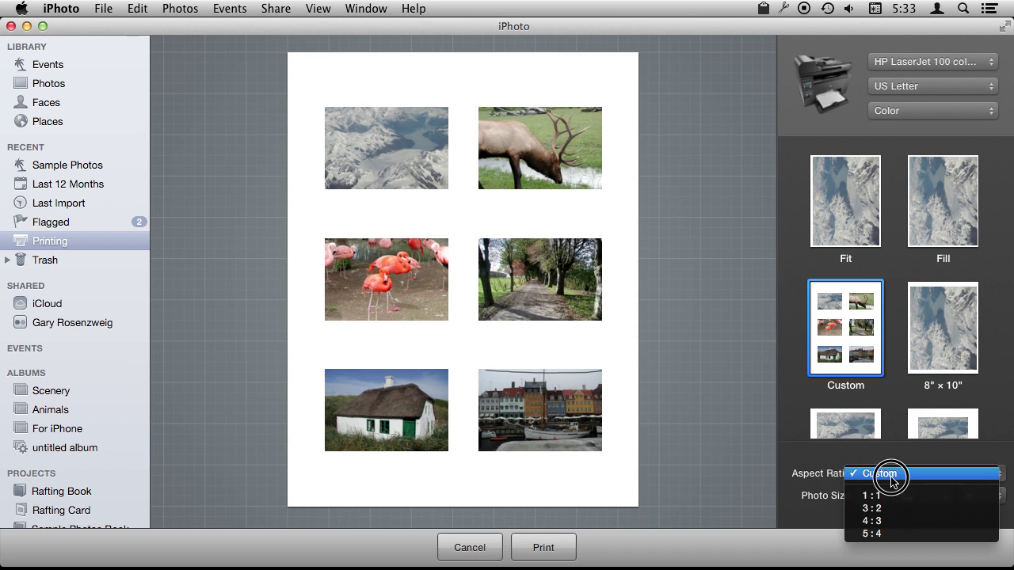
pyautogui.click(810, 457)
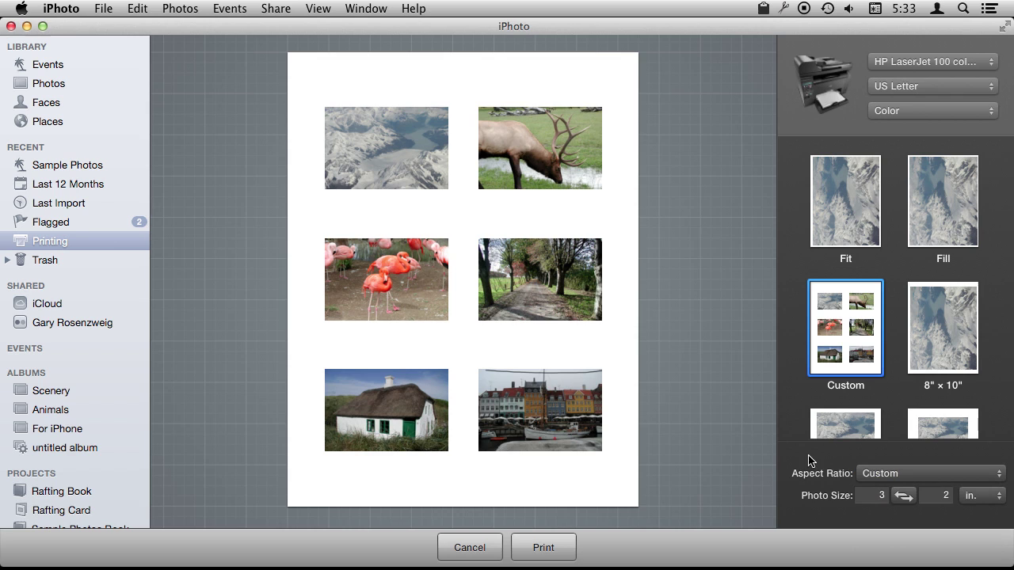
pyautogui.doubleClick(878, 496)
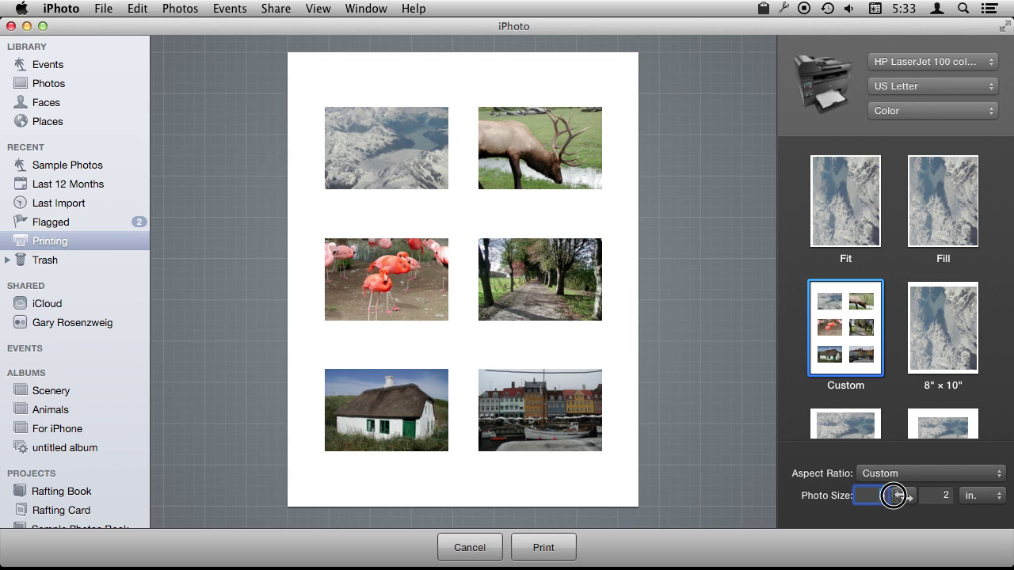
pyautogui.write('2')
pyautogui.press('Return')
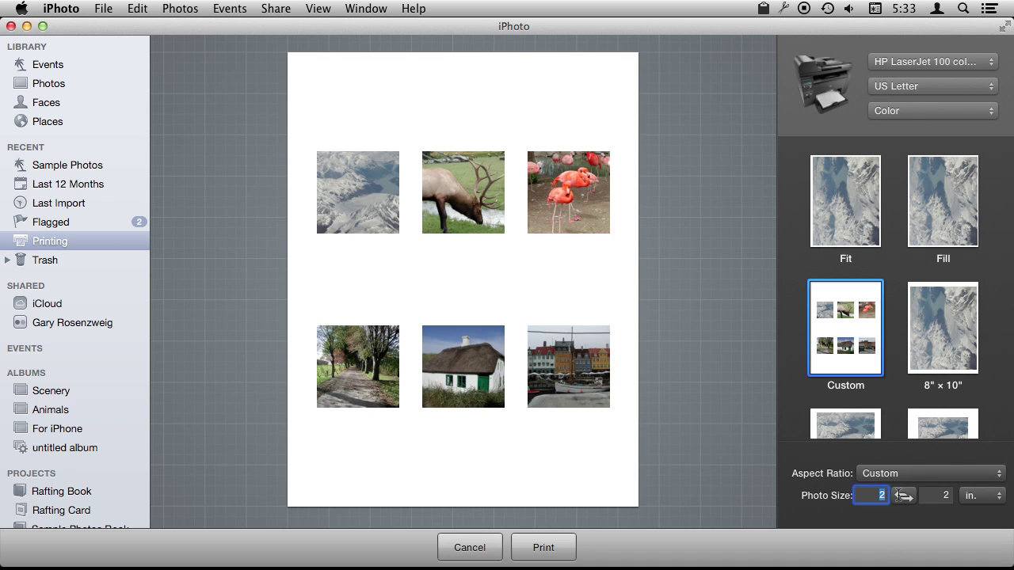
pyautogui.press('Return')
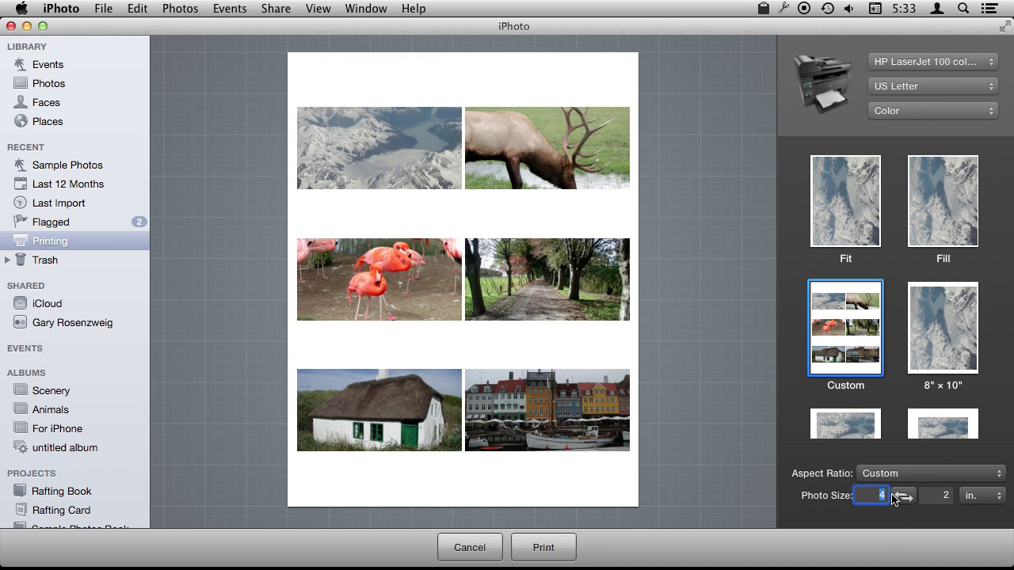
pyautogui.press('Return')
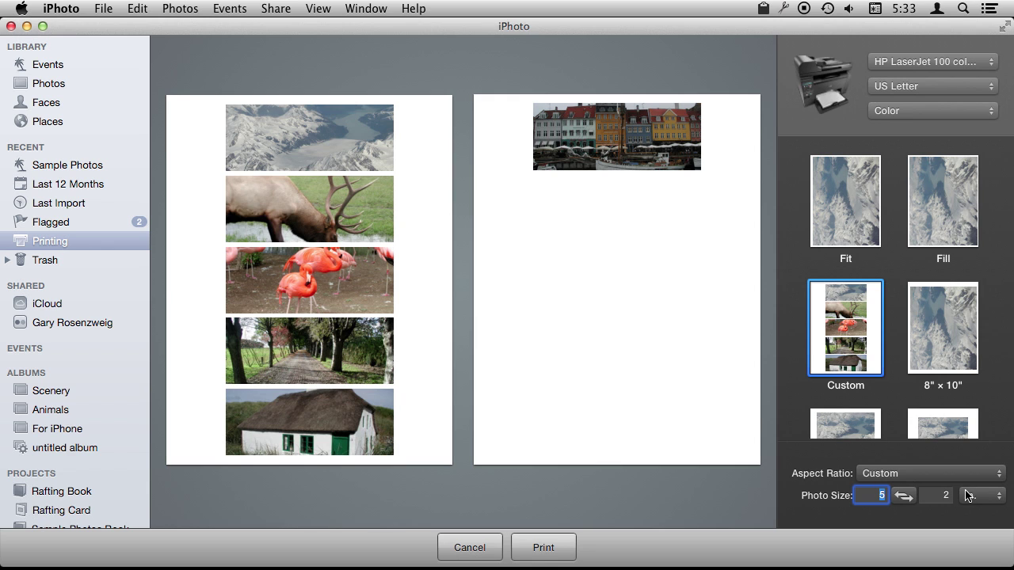
# - Set the aspect ratio to 4:3 and the photo width to 4 in (4 × 3 in)
pyautogui.moveTo(908, 472); pyautogui.dragTo(892, 493)
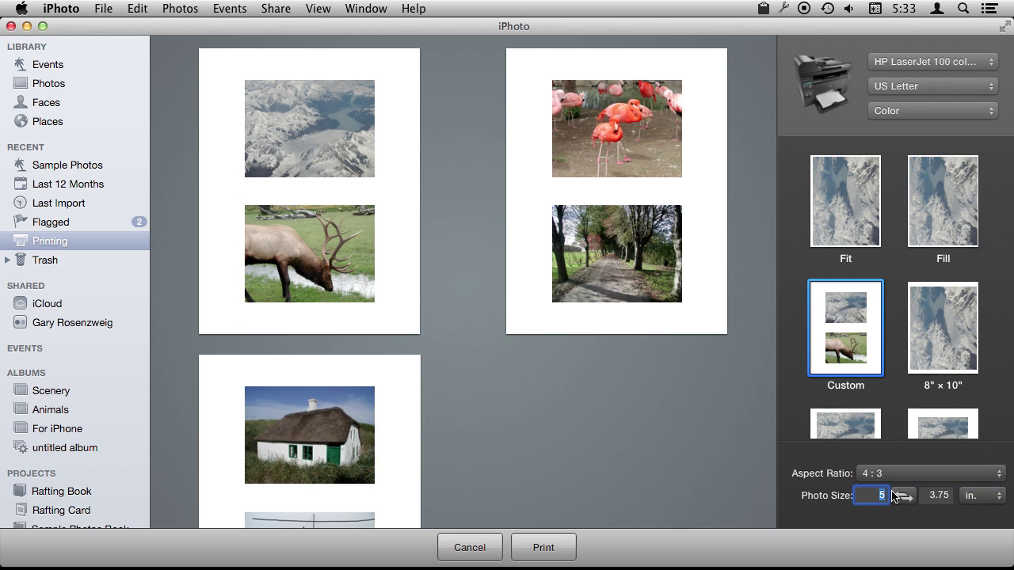
pyautogui.click(881, 492)
pyautogui.press('BackSpace')
pyautogui.write('4')
pyautogui.press('Return')
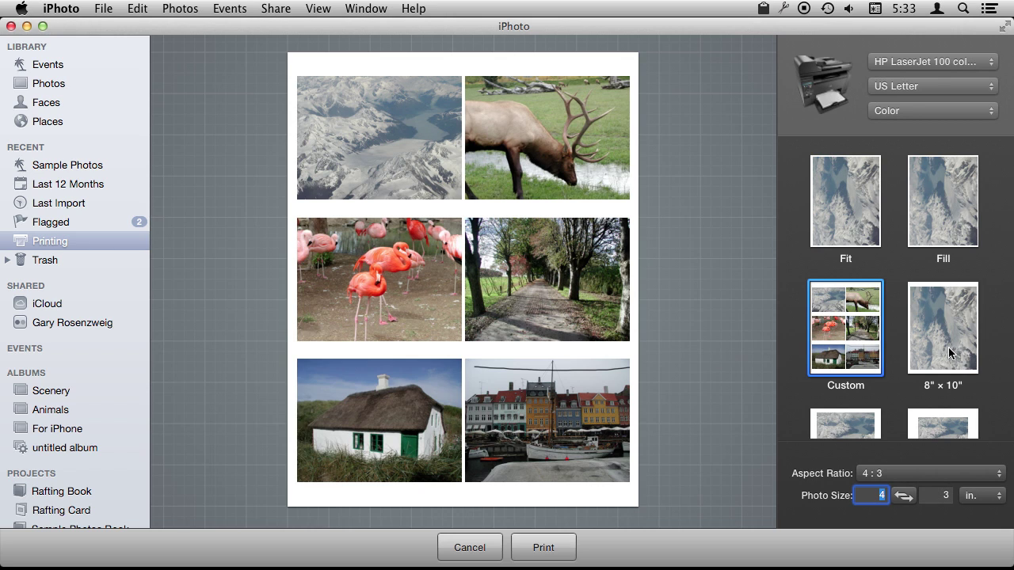
pyautogui.scroll(-5, 840, 379)
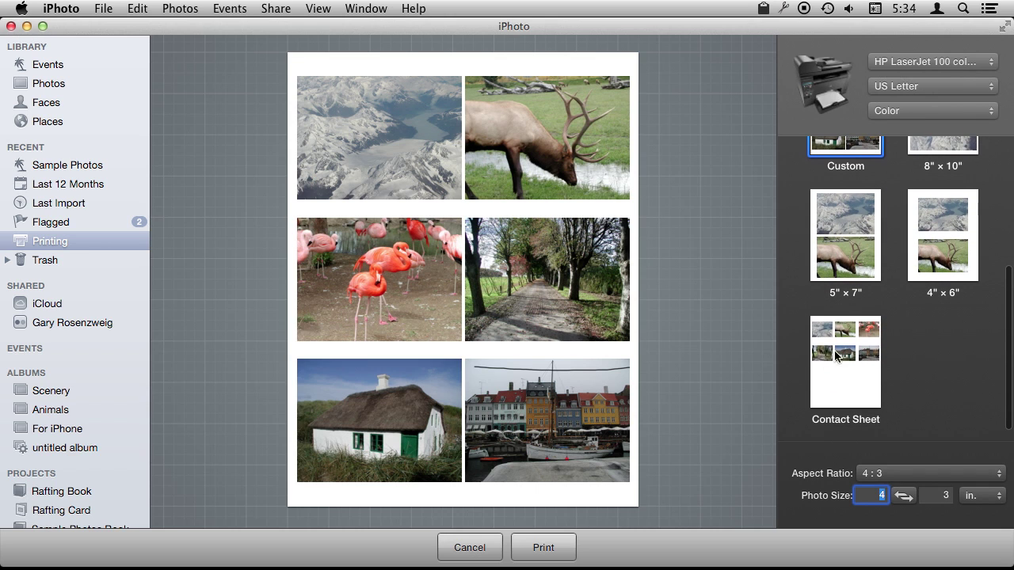
# - Switch to the Contact Sheet layout with 0.15 in margins and 3 columns
pyautogui.click(843, 358)
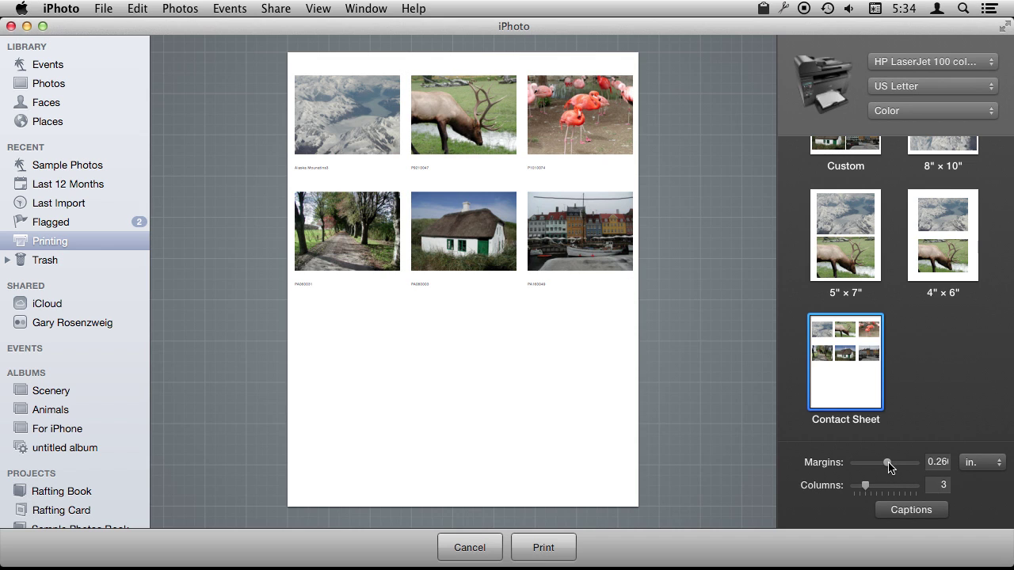
pyautogui.moveTo(889, 467); pyautogui.dragTo(860, 487)
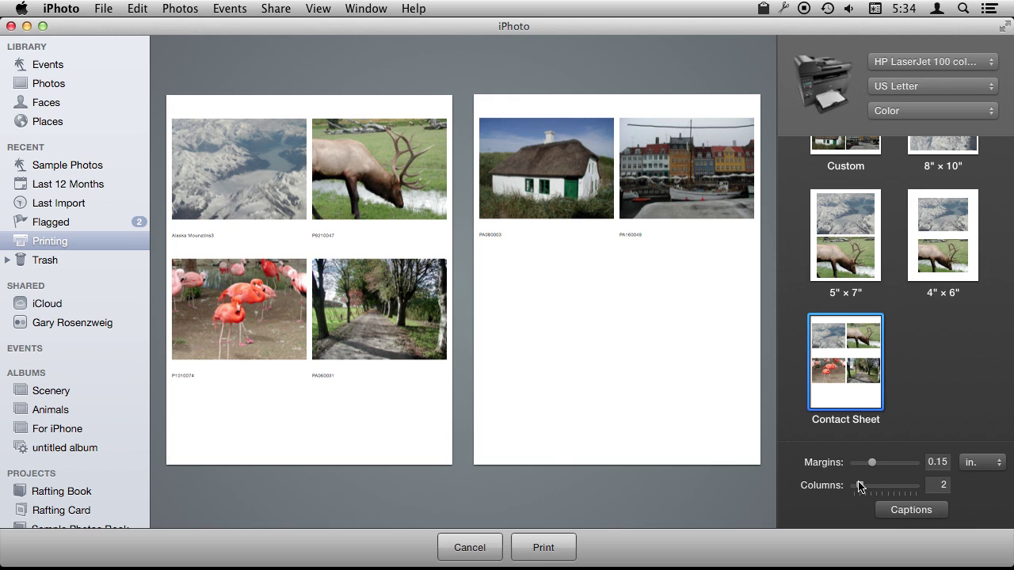
pyautogui.moveTo(860, 489); pyautogui.dragTo(867, 491)
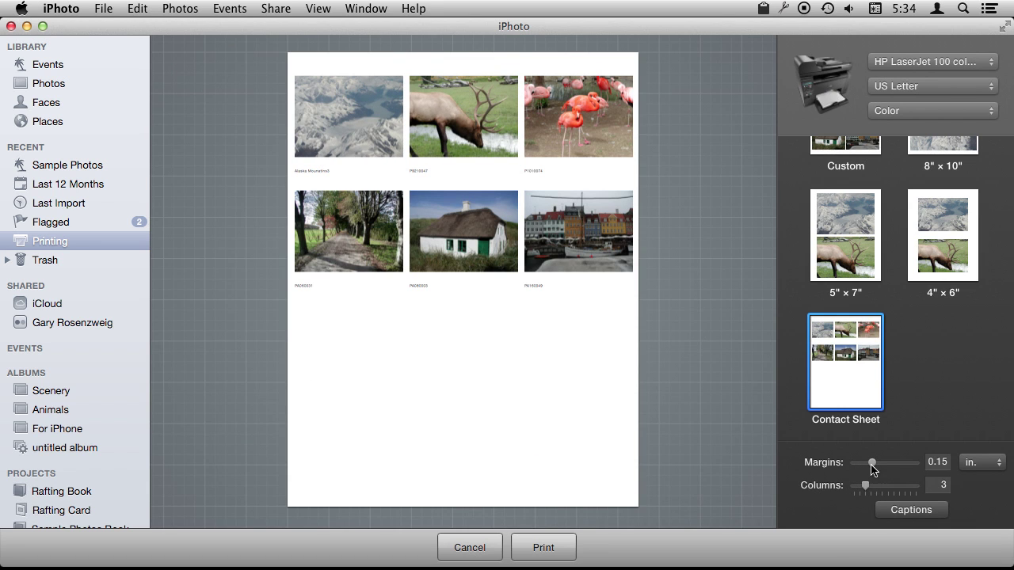
# - Set Condensed contact-sheet captions showing description, camera model, filename and ISO, then confirm with OK
pyautogui.click(906, 512)
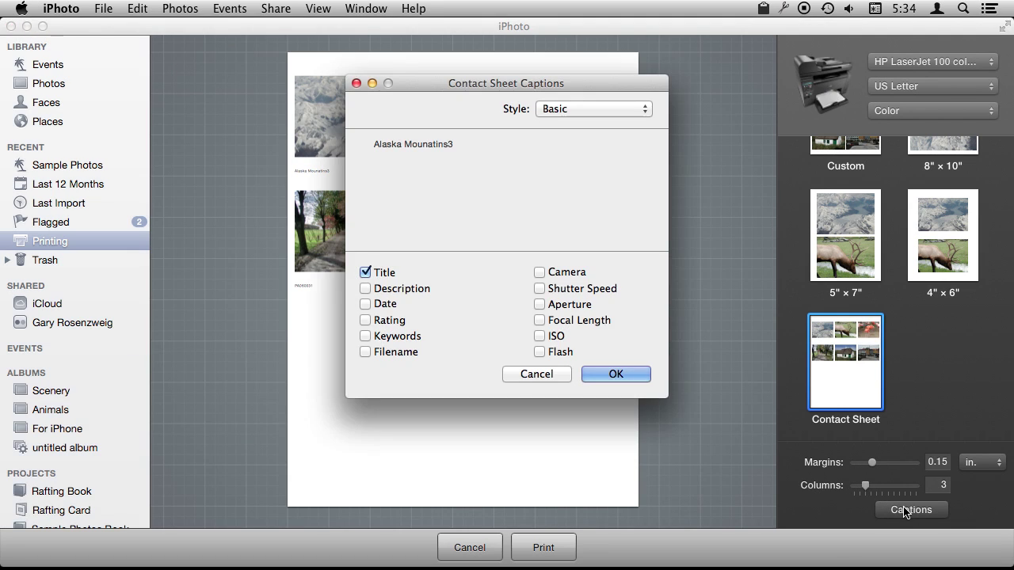
pyautogui.moveTo(535, 90); pyautogui.dragTo(830, 132)
pyautogui.click(830, 133)
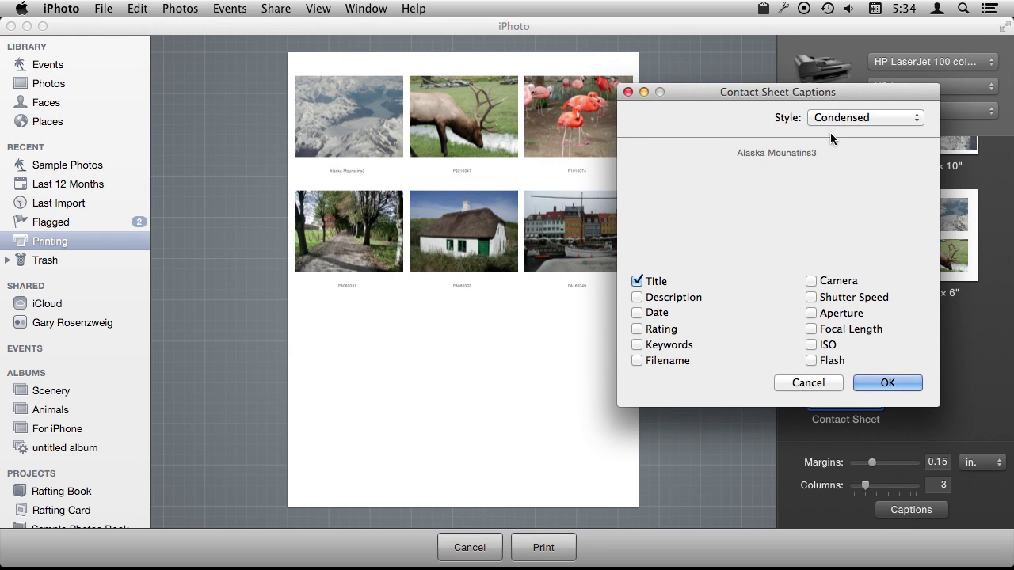
pyautogui.click(646, 298)
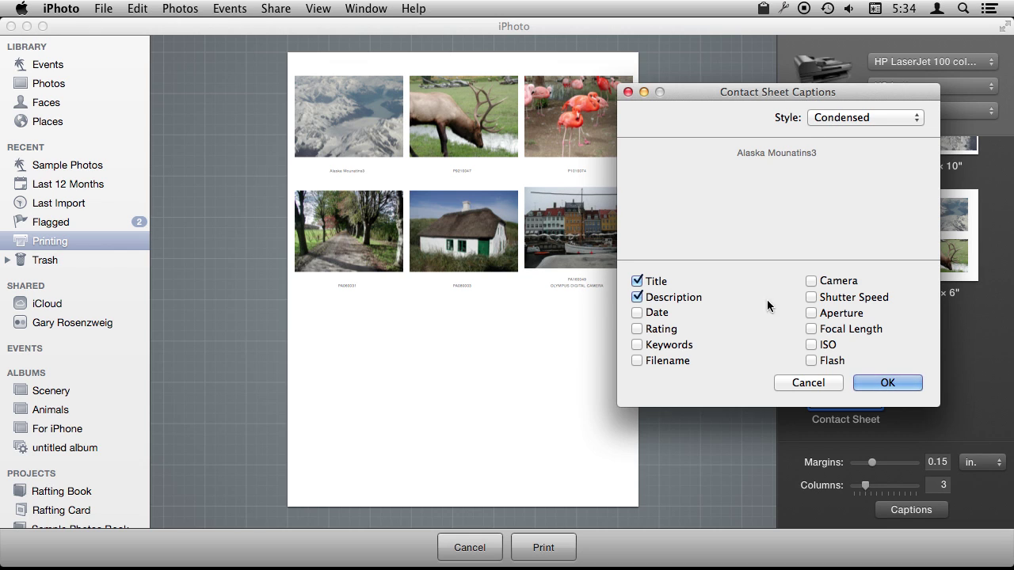
pyautogui.click(813, 282)
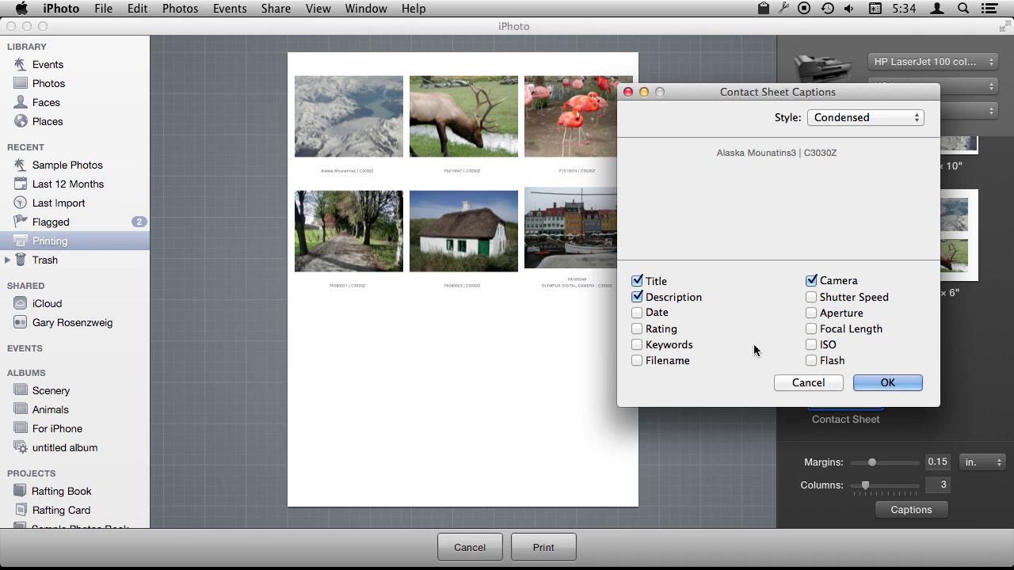
pyautogui.click(637, 360)
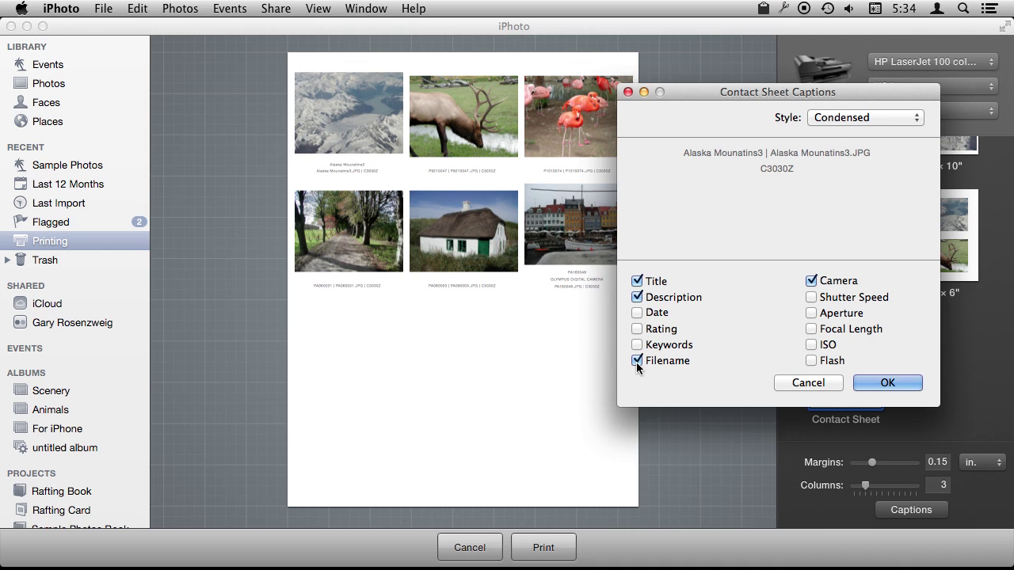
pyautogui.click(811, 344)
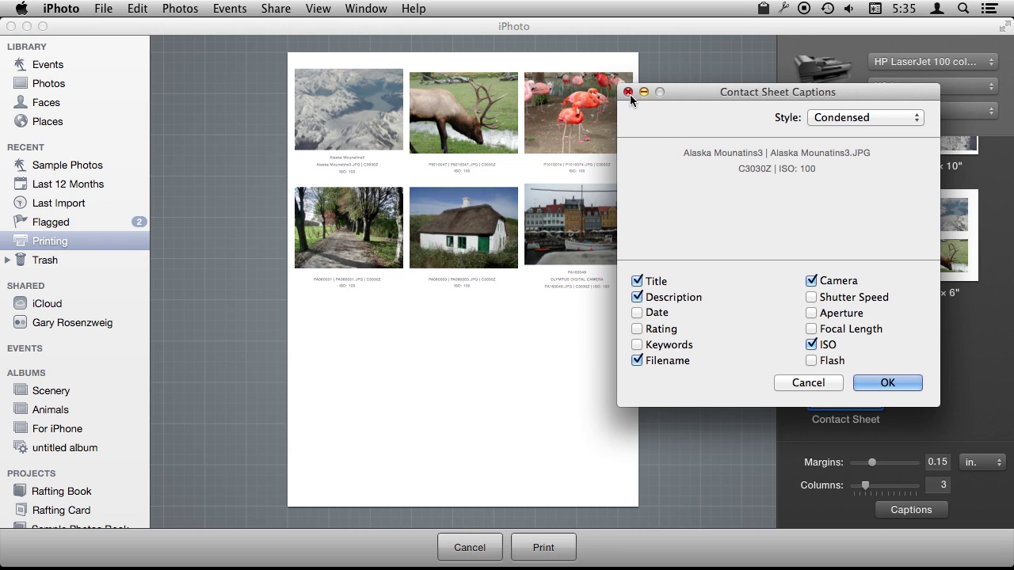
pyautogui.click(885, 384)
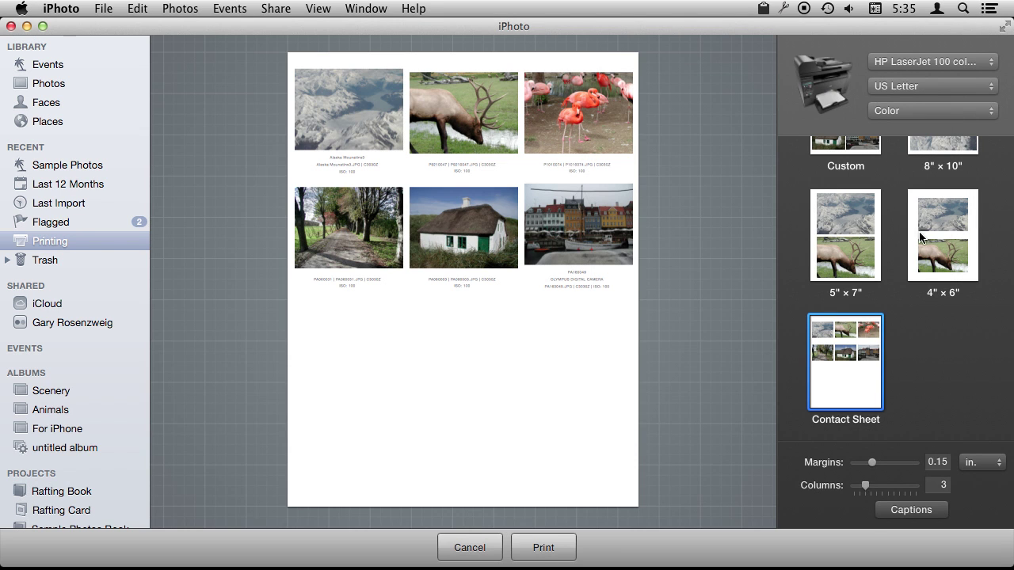
# - Open the system print dialog for the contact sheet and show its PDF options
pyautogui.click(552, 547)
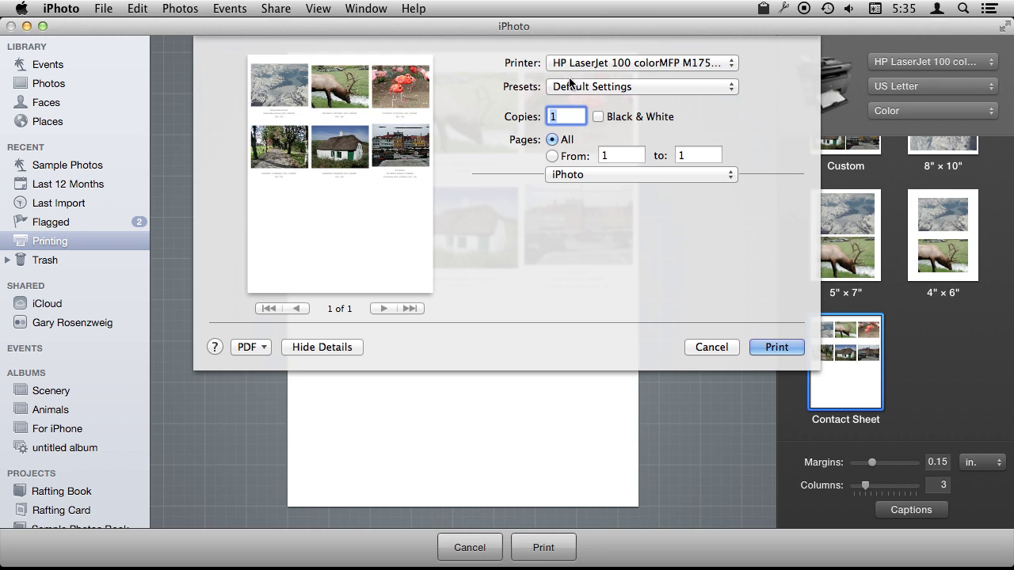
pyautogui.click(260, 348)
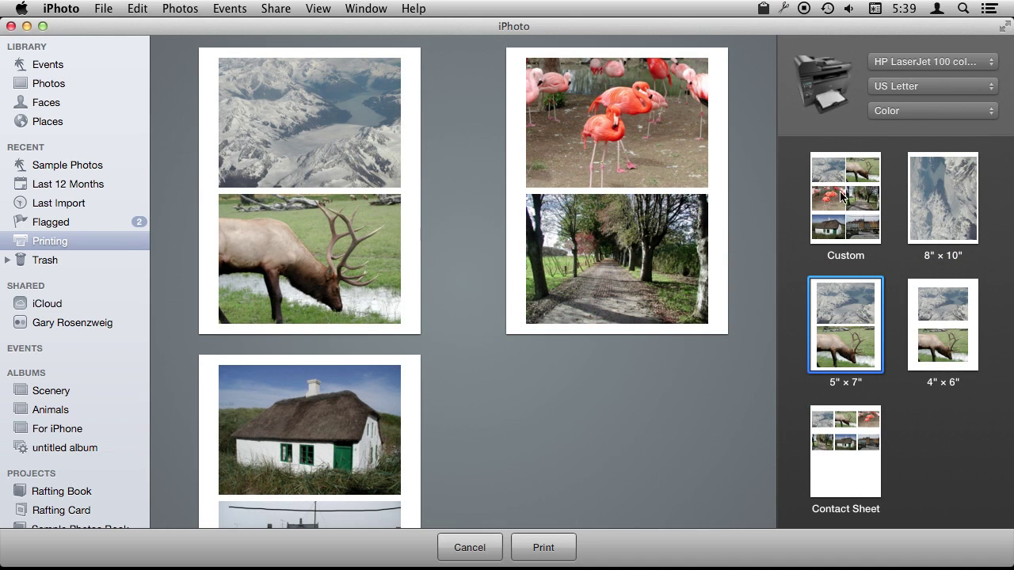
# - Try the captioned contact sheet, then settle on the Custom multi-photo layout
pyautogui.click(839, 198)
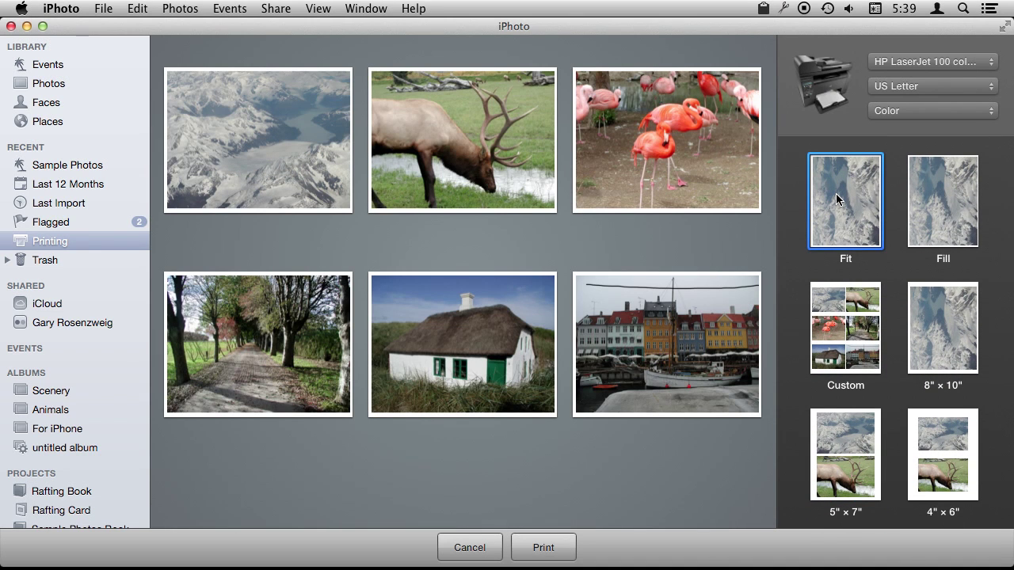
pyautogui.scroll(-5, 897, 317)
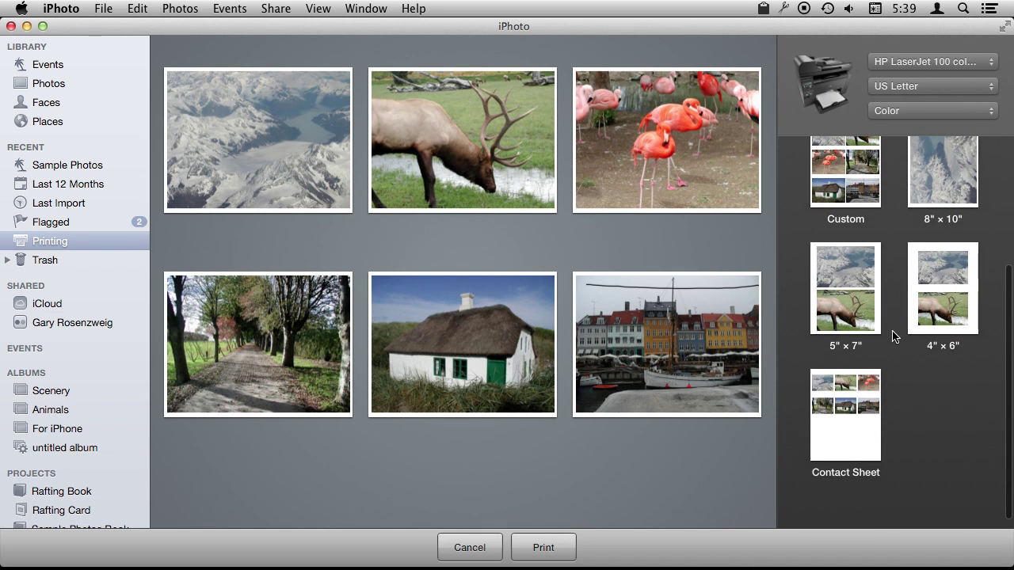
pyautogui.click(854, 443)
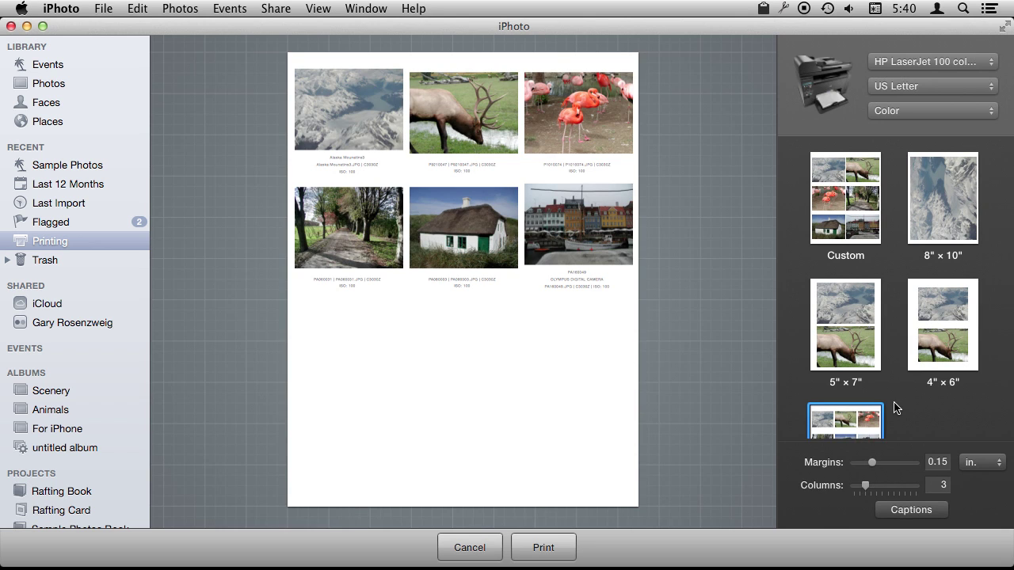
pyautogui.scroll(4, 895, 408)
pyautogui.click(854, 323)
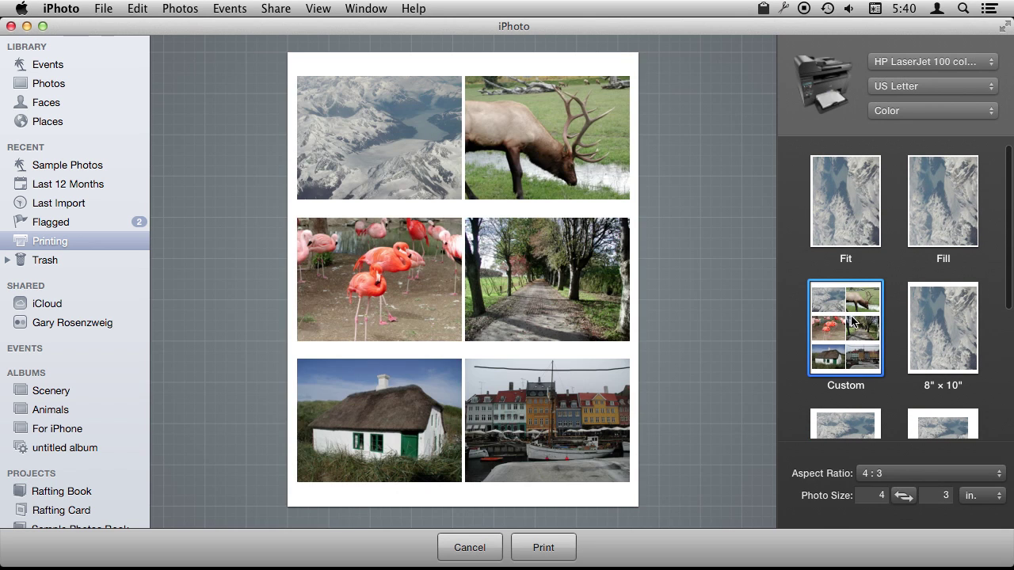
# - Zoom in on the elk photo and reposition it within its frame
pyautogui.click(538, 140)
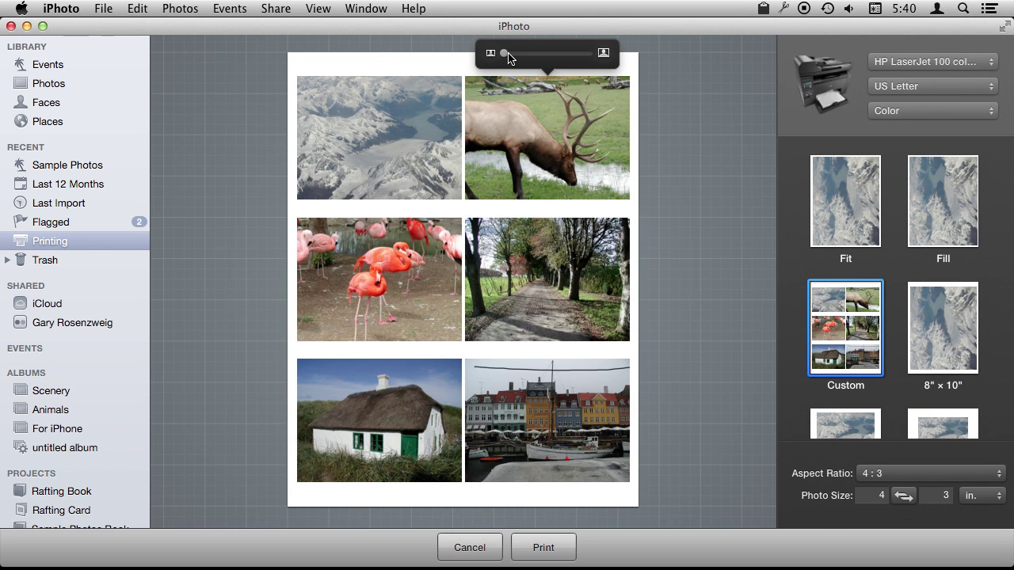
pyautogui.moveTo(504, 53); pyautogui.dragTo(548, 55)
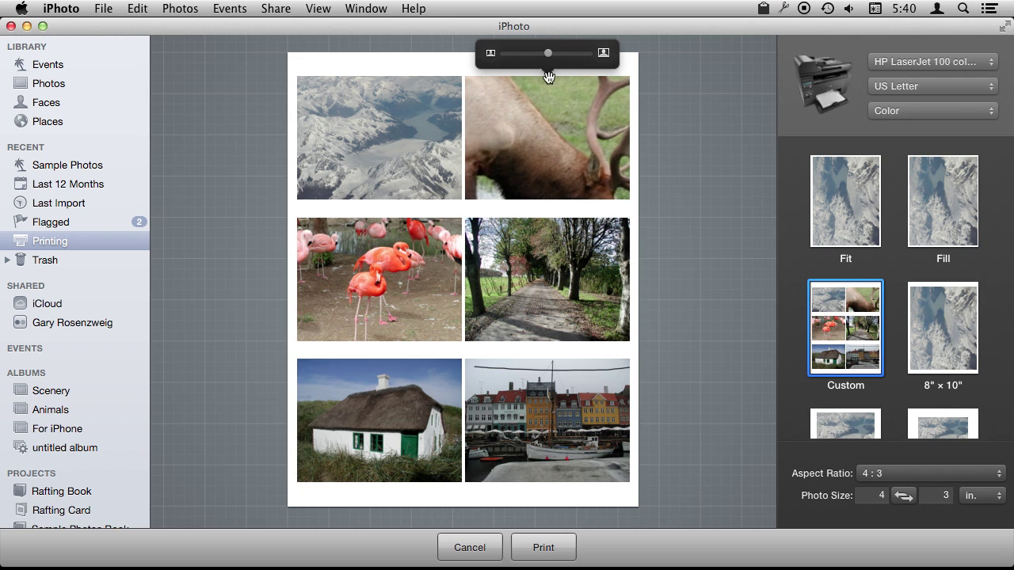
pyautogui.moveTo(543, 126); pyautogui.dragTo(512, 56)
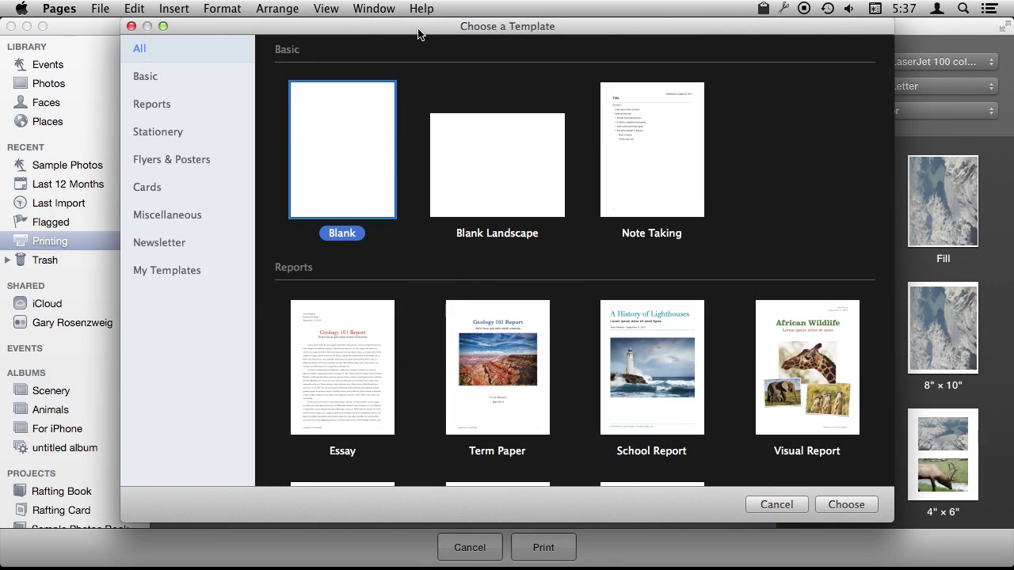
# - Create a Blank Pages document, show its layout, and remove the Document Body
pyautogui.doubleClick(360, 152)
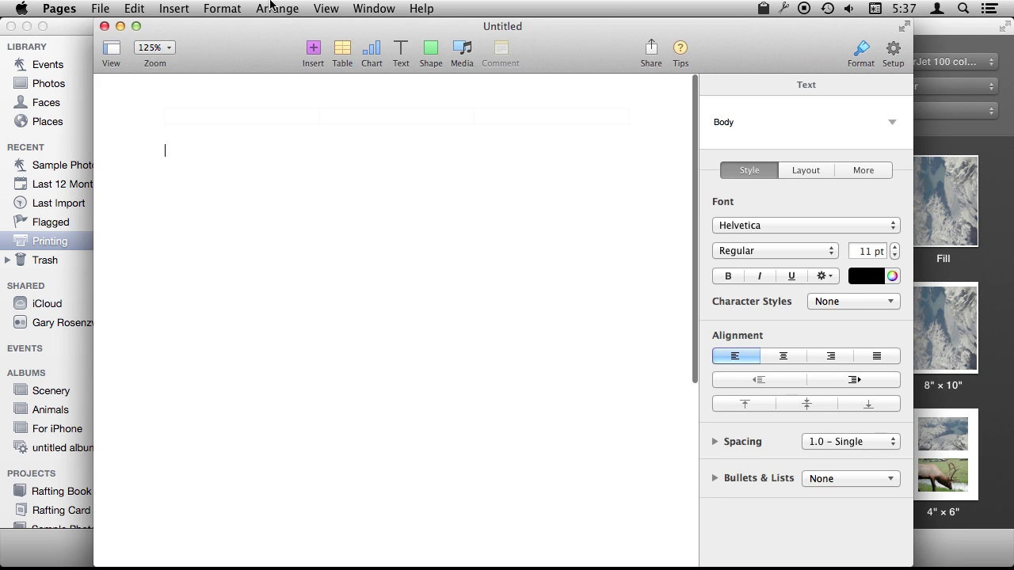
pyautogui.click(328, 10)
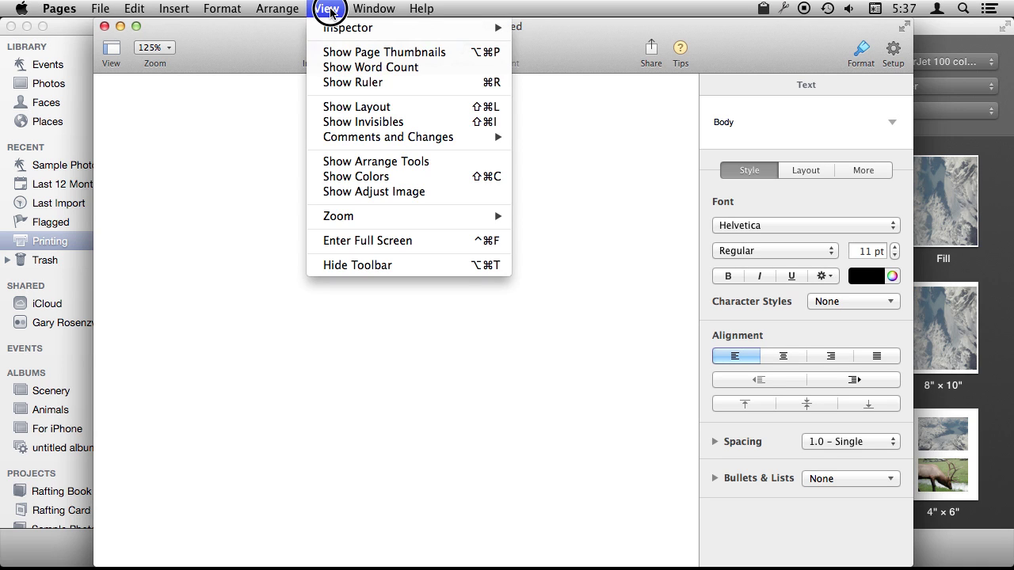
pyautogui.click(355, 106)
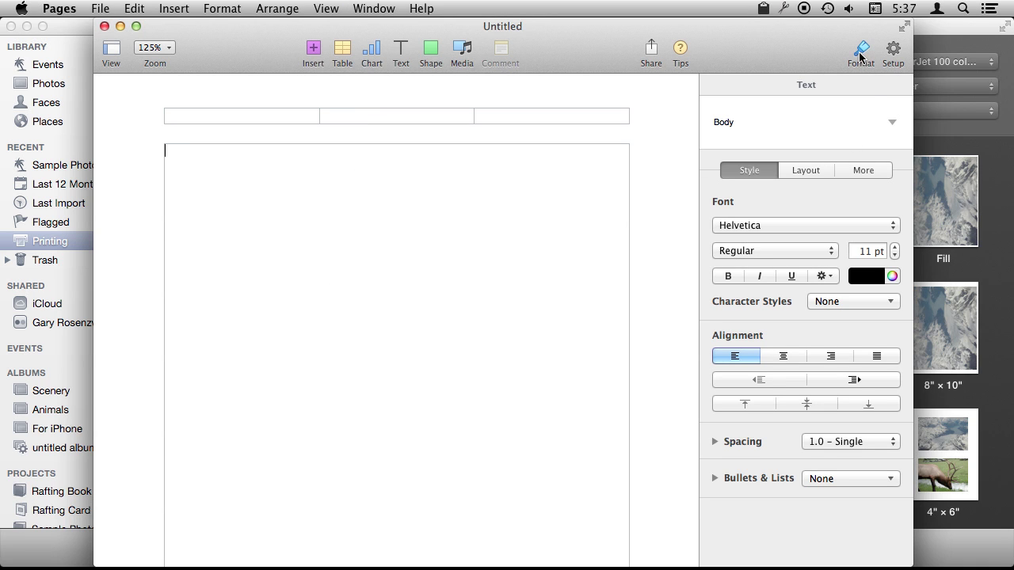
pyautogui.click(892, 59)
pyautogui.click(732, 406)
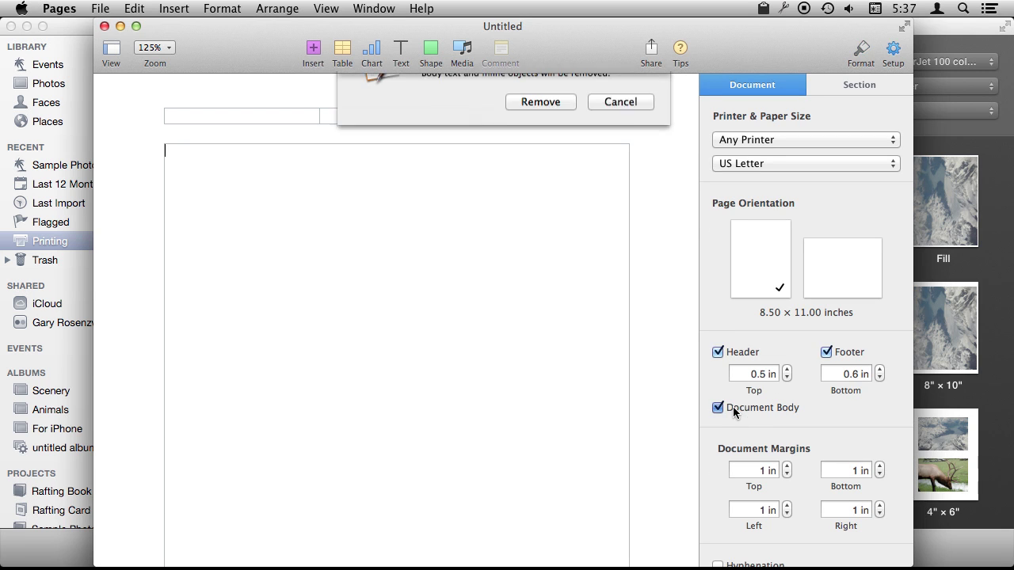
pyautogui.click(534, 157)
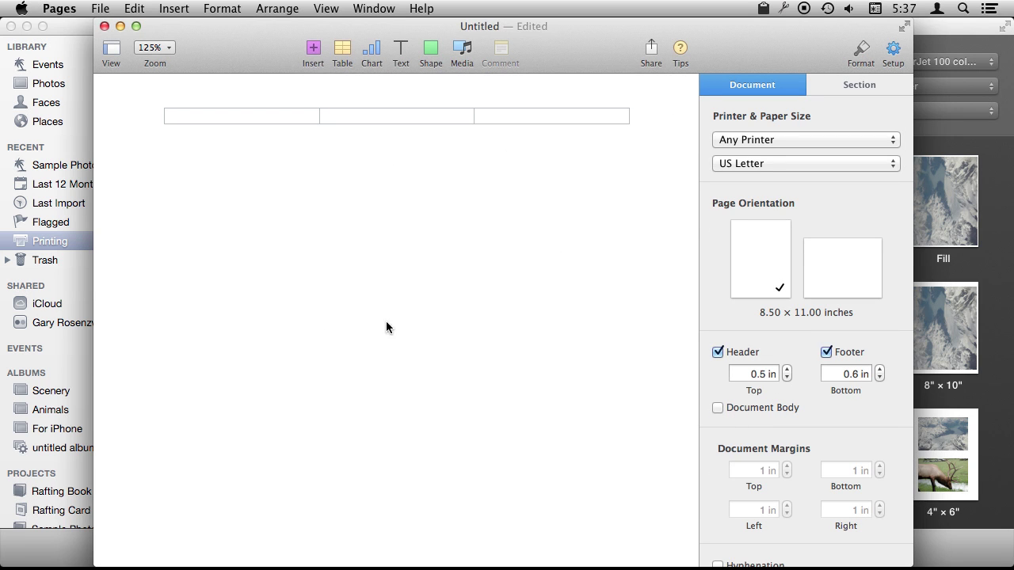
# - Insert the snowy Alaska mountain photo, shrink it, and move it toward the page centre
pyautogui.click(462, 49)
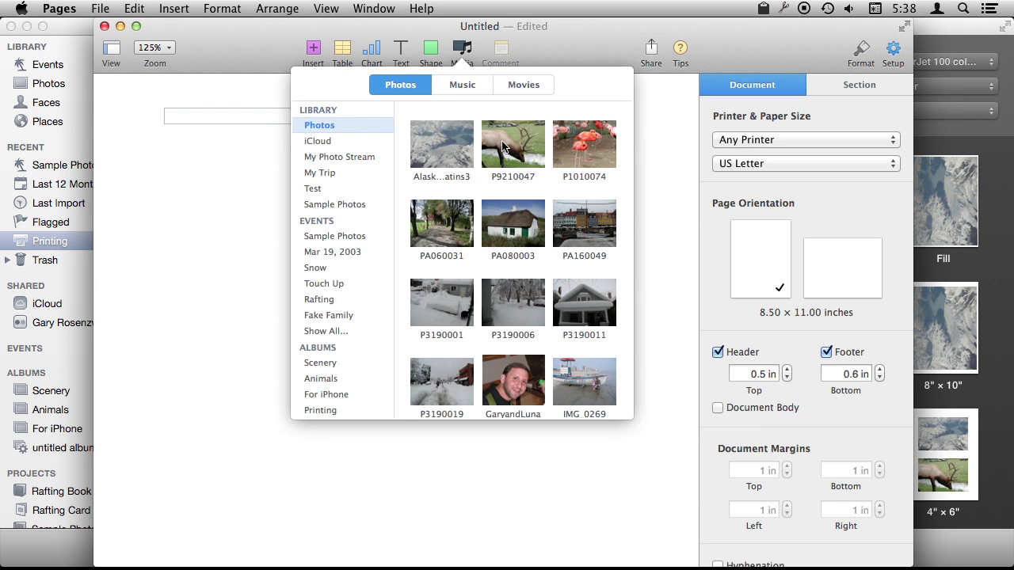
pyautogui.click(442, 144)
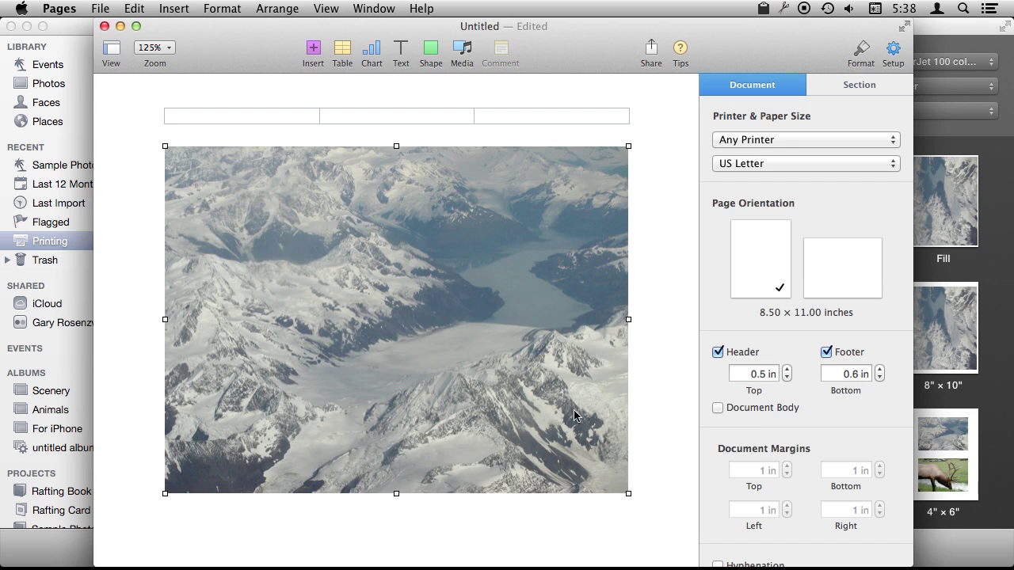
pyautogui.moveTo(628, 493); pyautogui.dragTo(544, 424)
pyautogui.moveTo(359, 304); pyautogui.dragTo(419, 329)
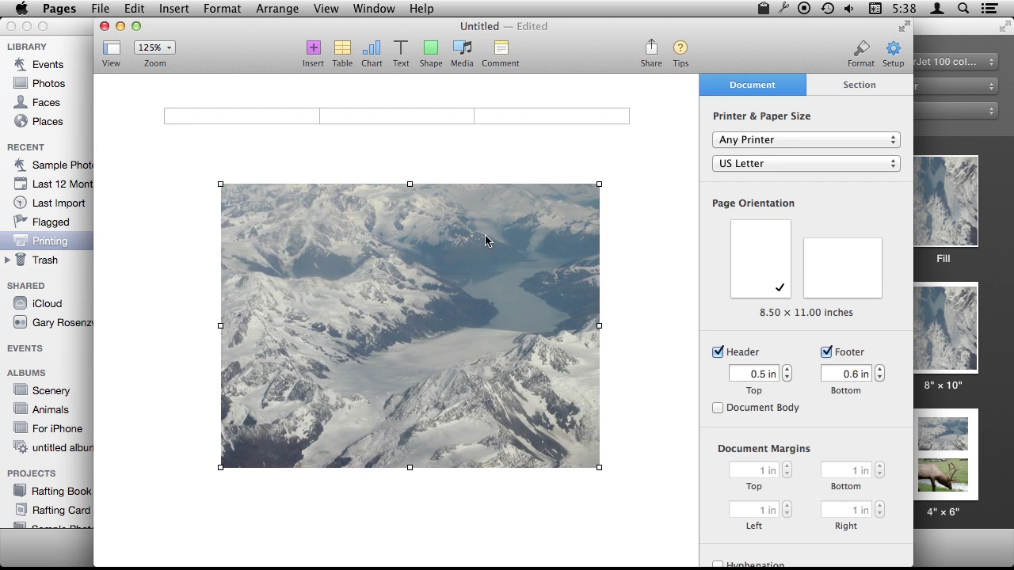
# - Give the photo a Picture Frame border and add a text box
pyautogui.click(861, 54)
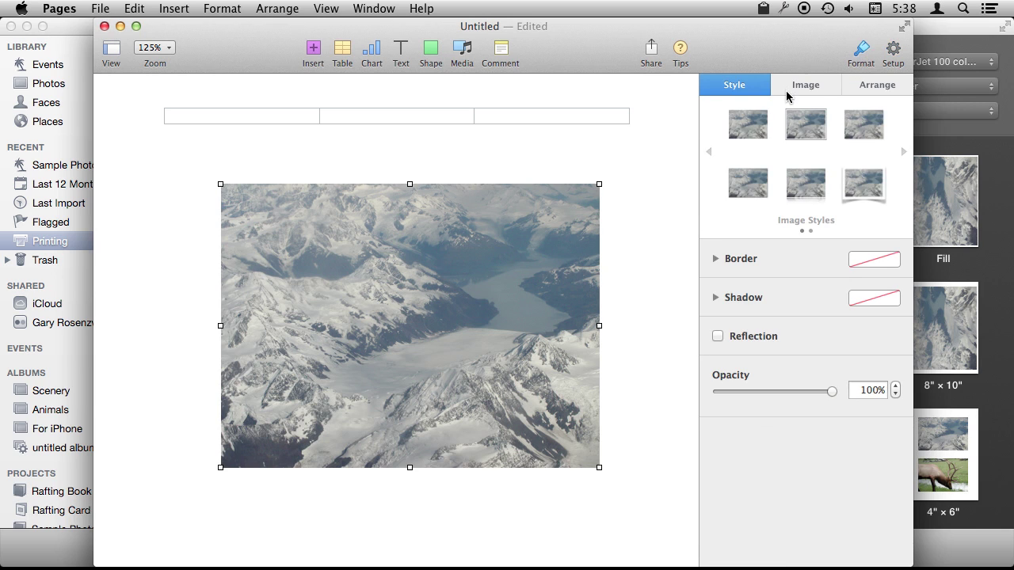
pyautogui.click(717, 262)
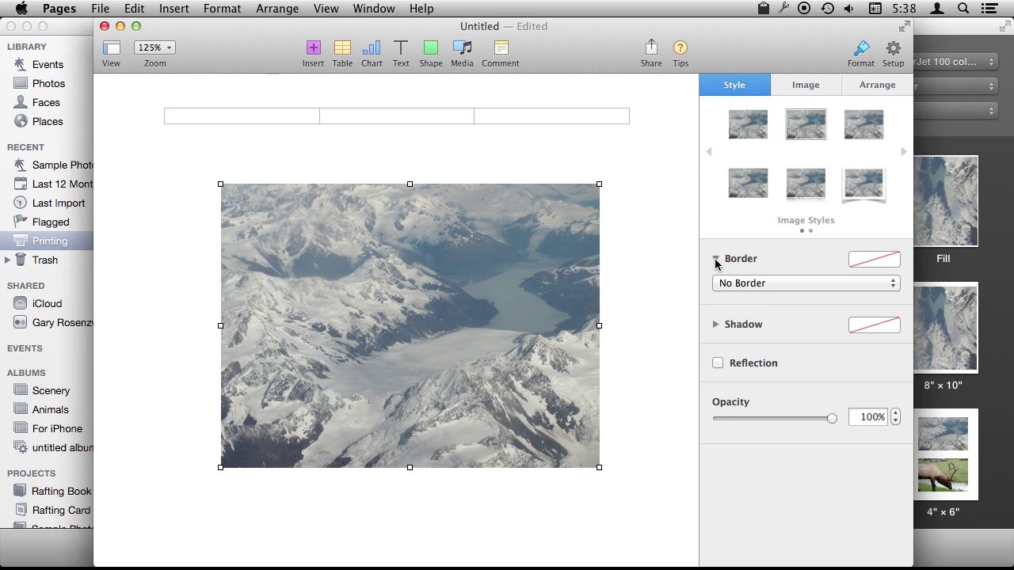
pyautogui.click(766, 285)
pyautogui.click(770, 312)
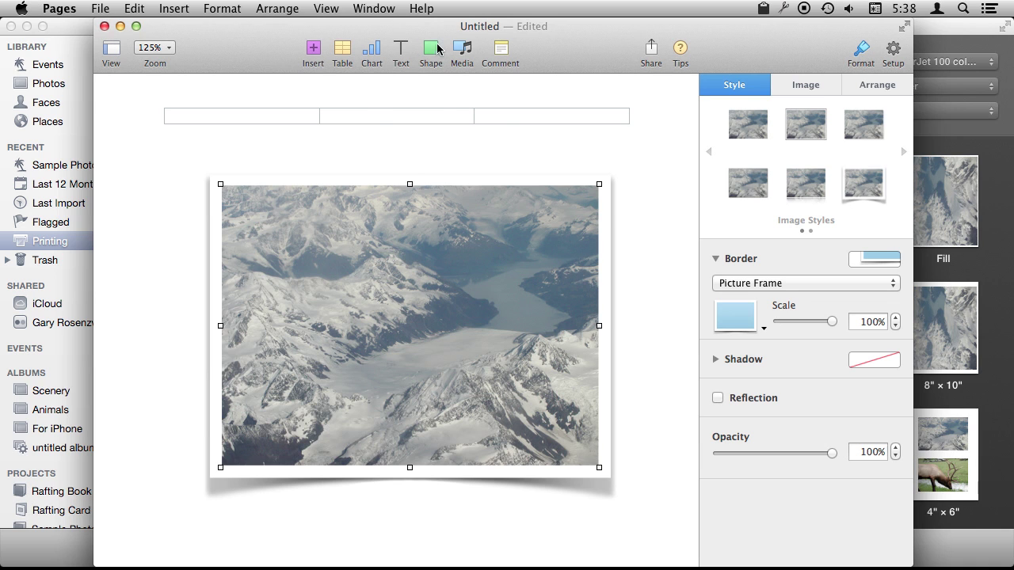
pyautogui.click(401, 50)
pyautogui.click(362, 120)
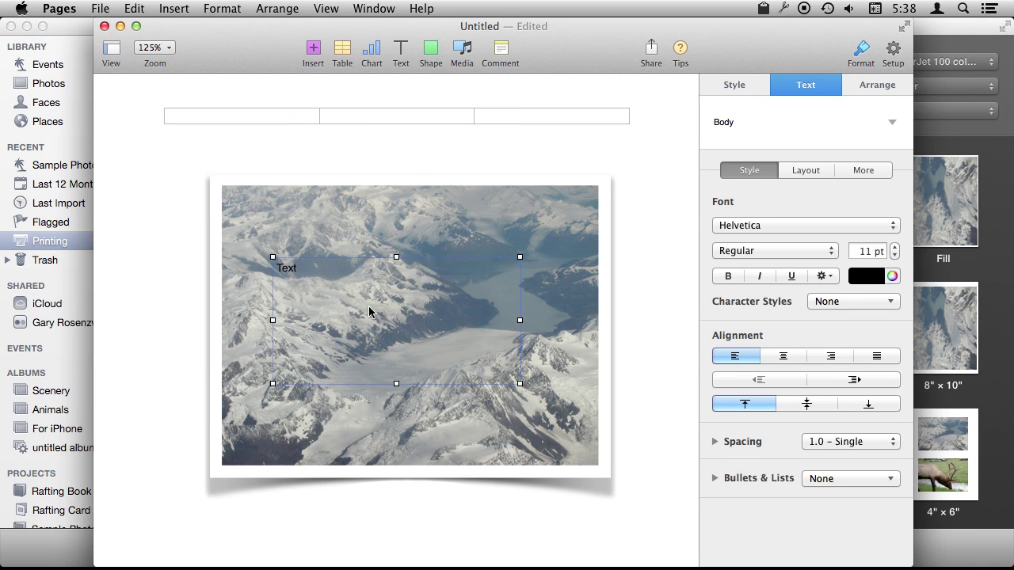
pyautogui.moveTo(369, 311); pyautogui.dragTo(314, 545)
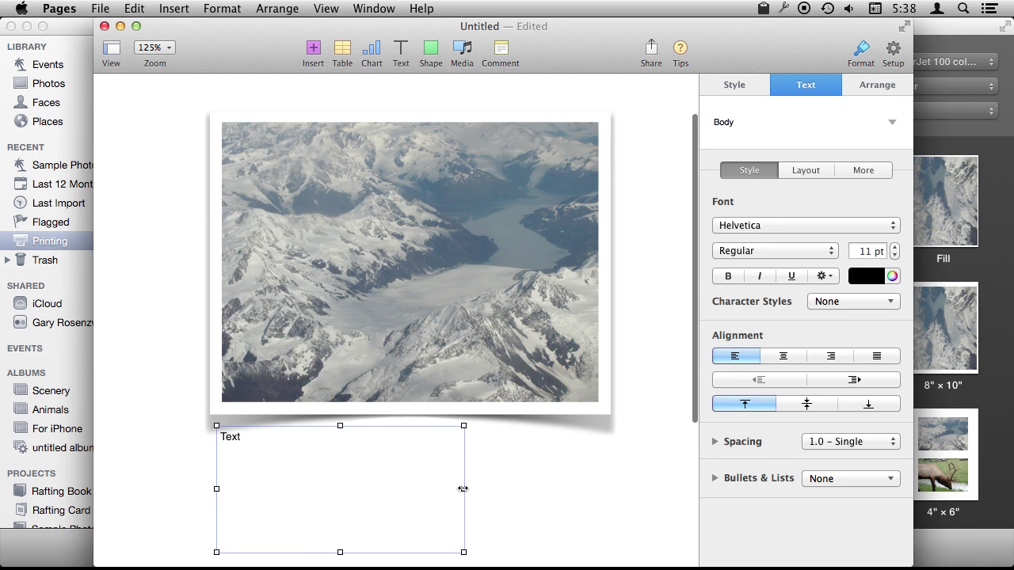
pyautogui.scroll(4, 452, 392)
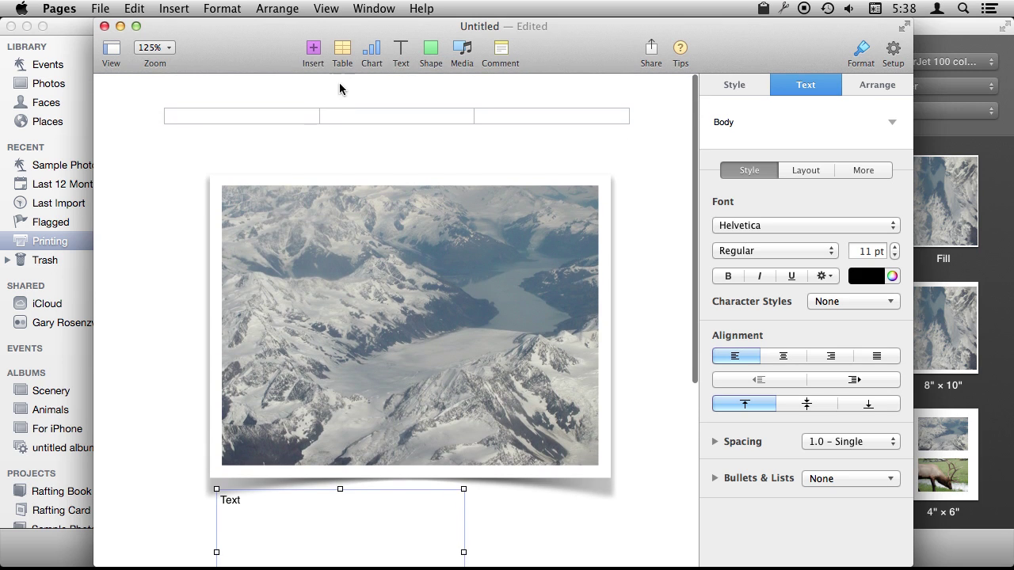
pyautogui.click(432, 49)
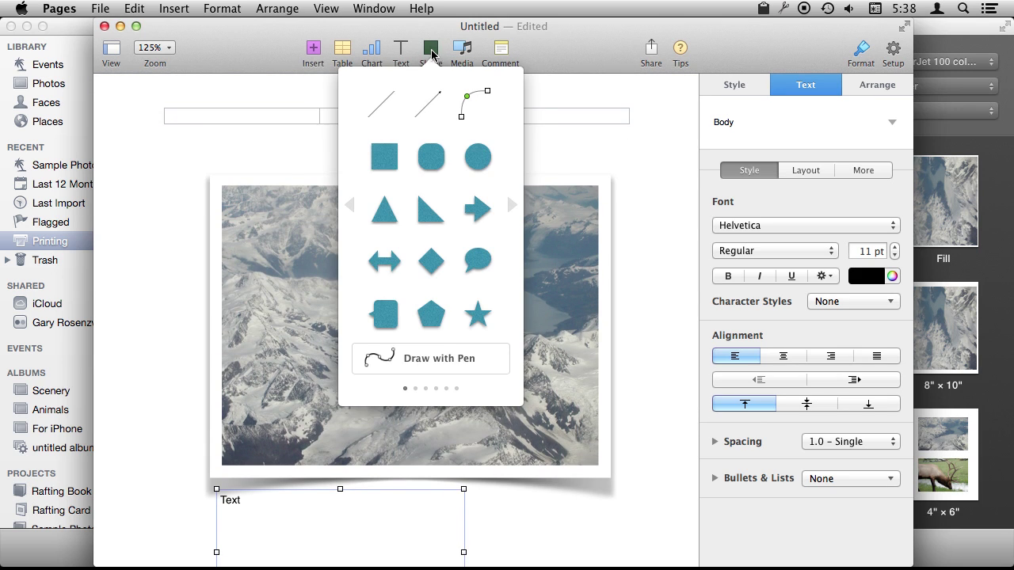
pyautogui.click(417, 111)
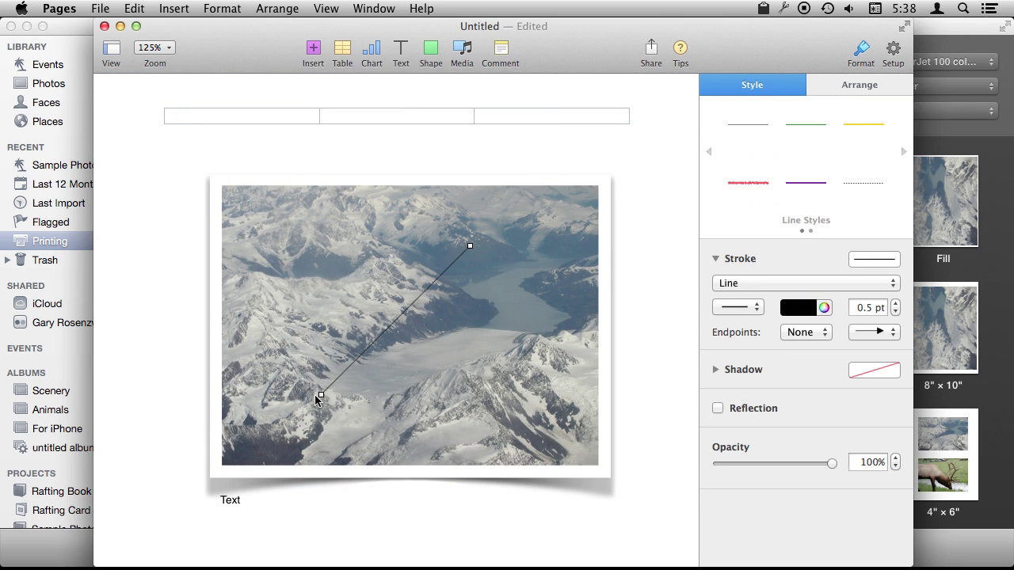
pyautogui.moveTo(320, 394); pyautogui.dragTo(143, 161)
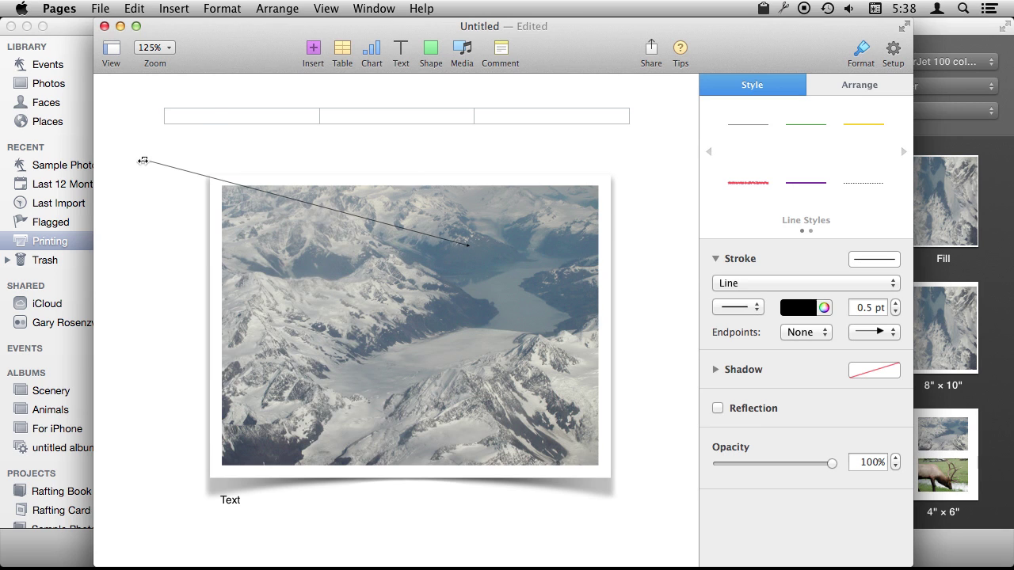
pyautogui.click(179, 208)
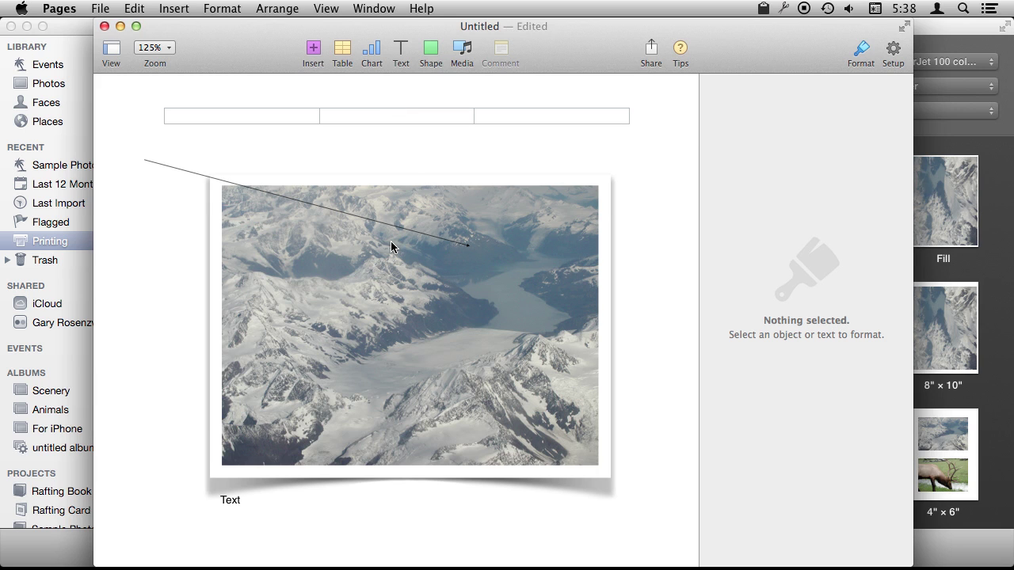
# - Zoom the page to 75% and delete the stray diagonal line
pyautogui.click(100, 8)
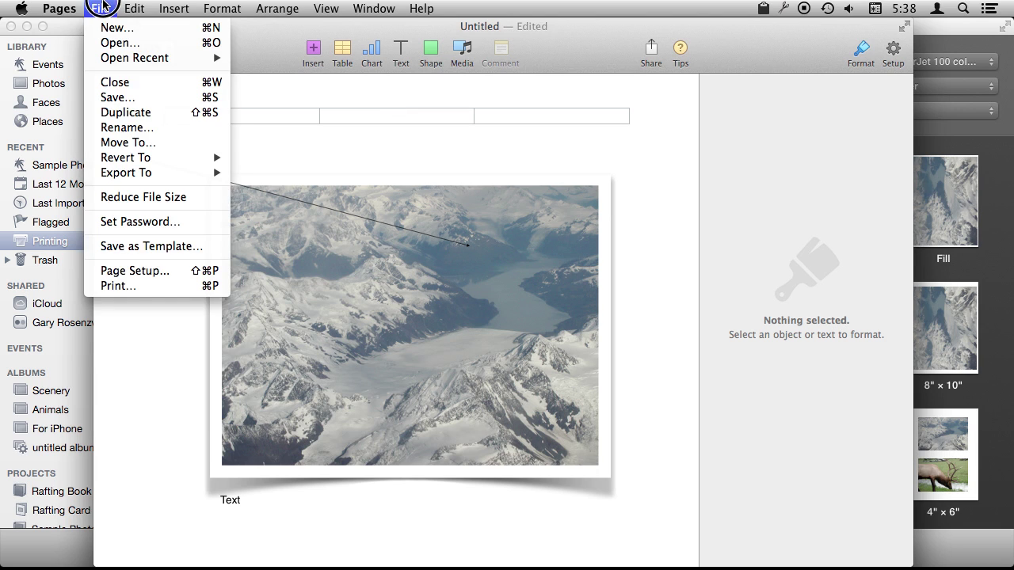
pyautogui.click(99, 8)
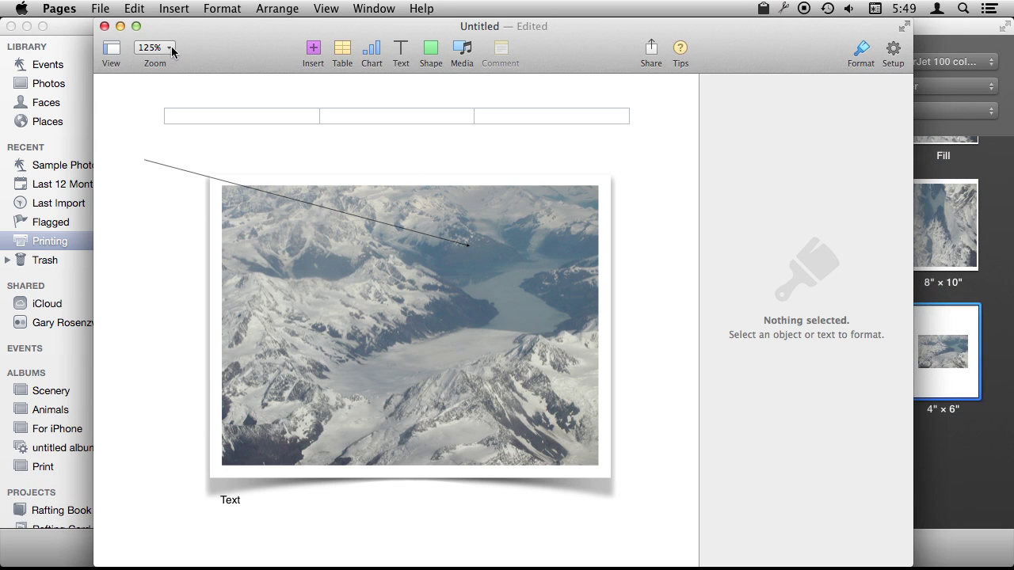
pyautogui.click(172, 49)
pyautogui.click(169, 96)
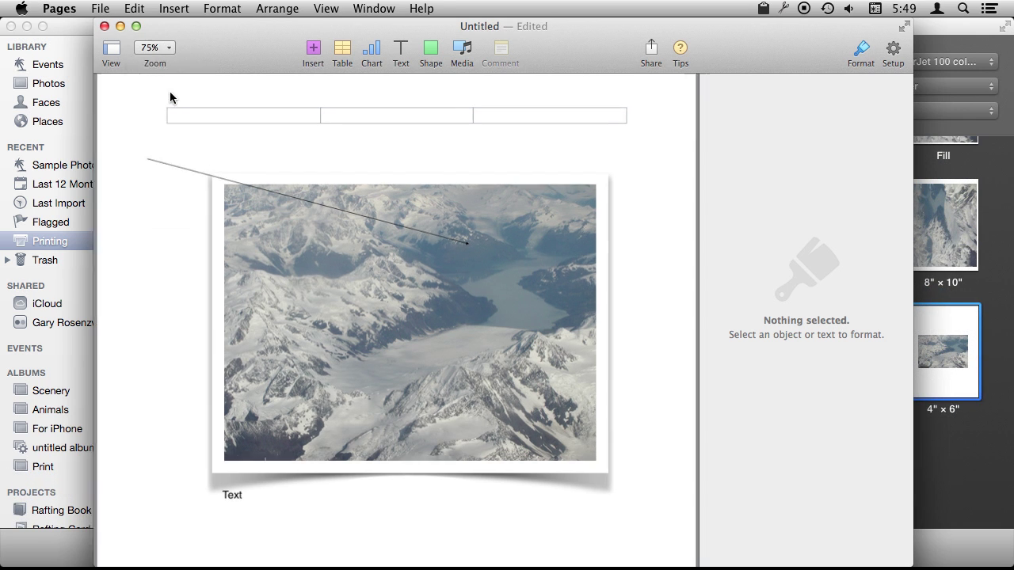
pyautogui.click(283, 134)
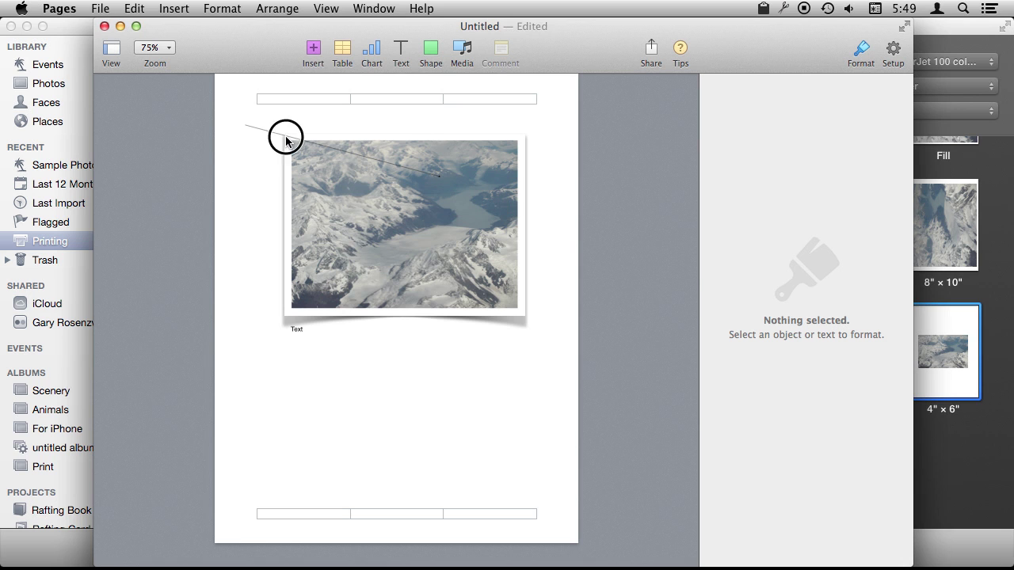
pyautogui.press('Delete')
# - Delete the Text caption and switch the photo to the first plain Image Style
pyautogui.click(296, 328)
pyautogui.press('Delete')
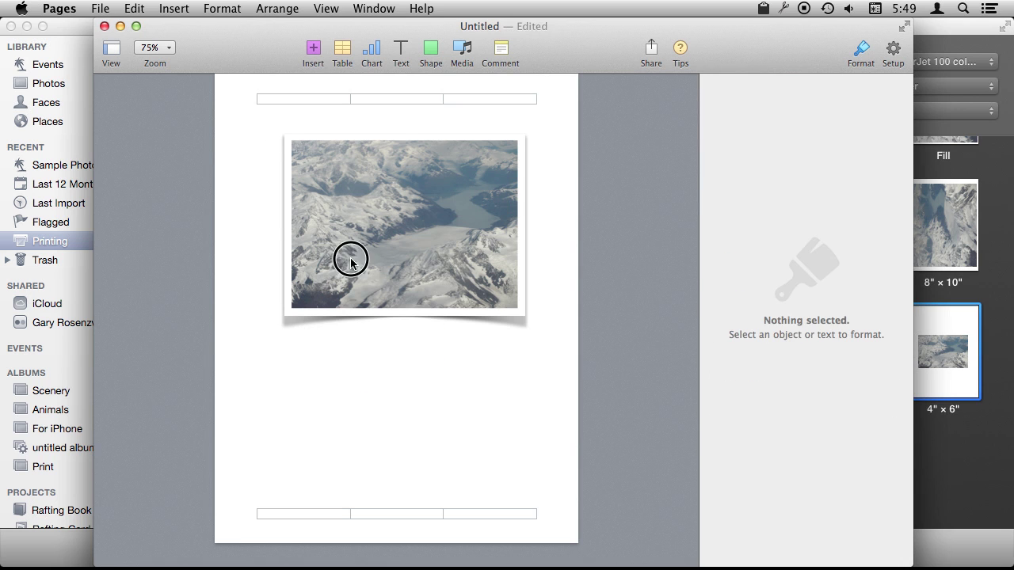
pyautogui.click(351, 258)
pyautogui.click(741, 120)
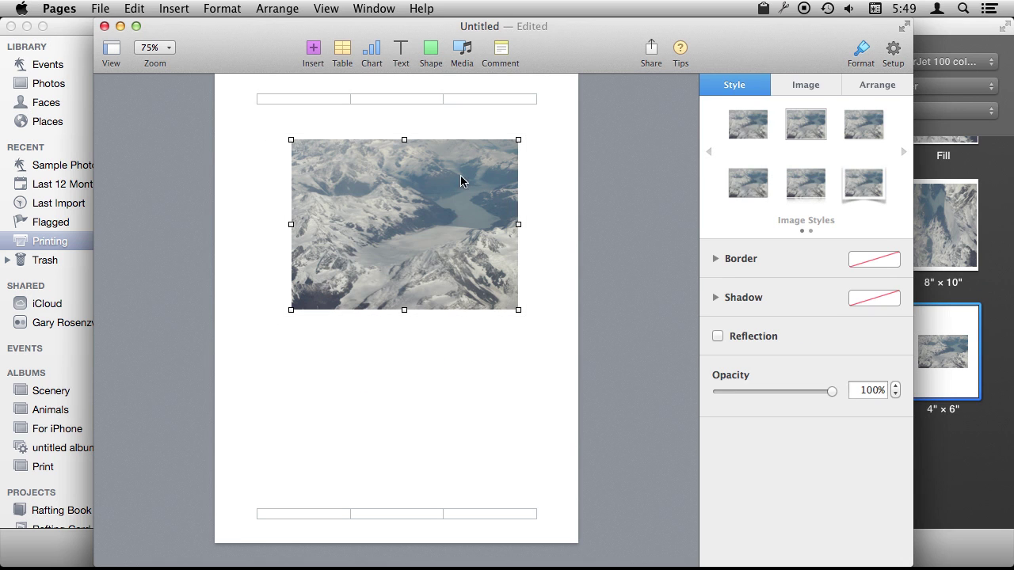
# - Resize the photo to about 3.02 × 2.26 in at top-left and tile six copies, two per row
pyautogui.moveTo(370, 258); pyautogui.dragTo(336, 228)
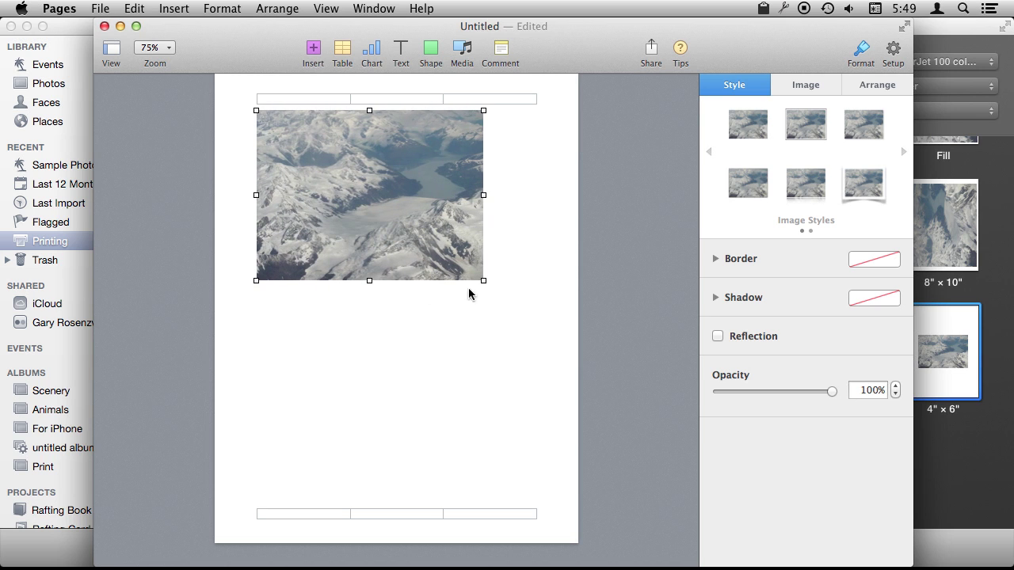
pyautogui.moveTo(483, 279); pyautogui.dragTo(380, 214)
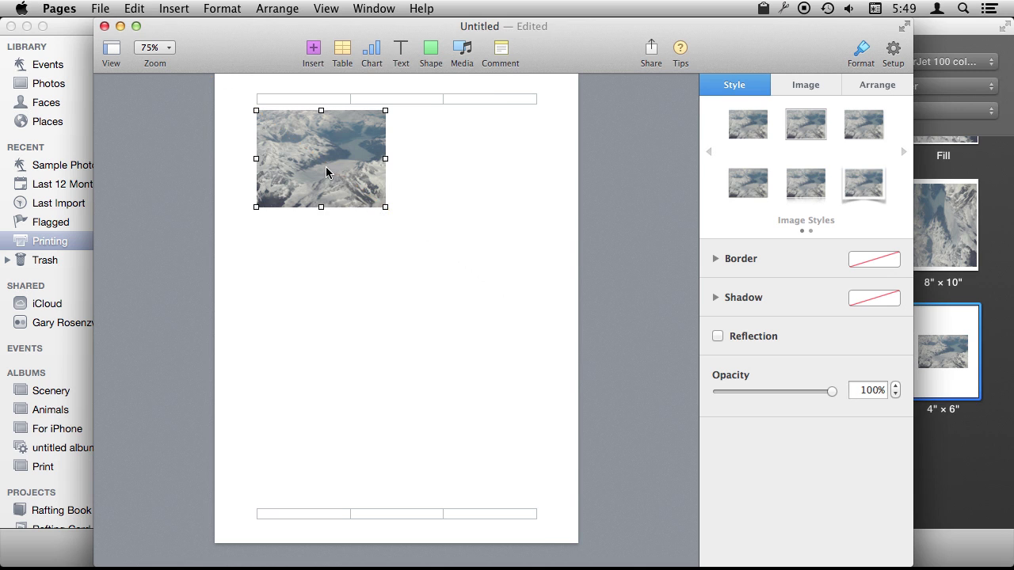
pyautogui.moveTo(317, 164); pyautogui.dragTo(454, 163)
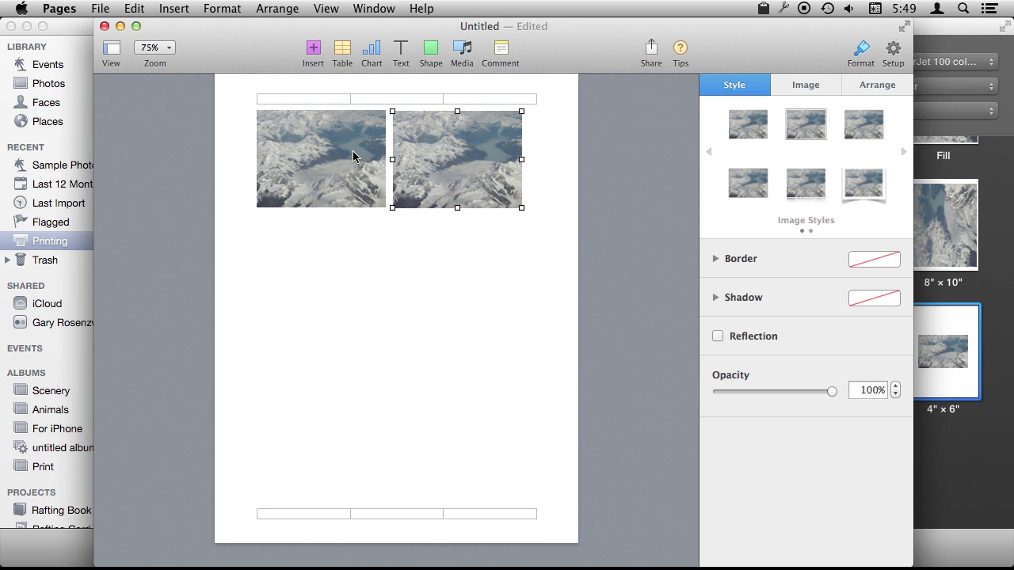
pyautogui.moveTo(355, 157); pyautogui.dragTo(350, 282)
pyautogui.moveTo(446, 169); pyautogui.dragTo(431, 291)
pyautogui.moveTo(316, 293); pyautogui.dragTo(308, 414)
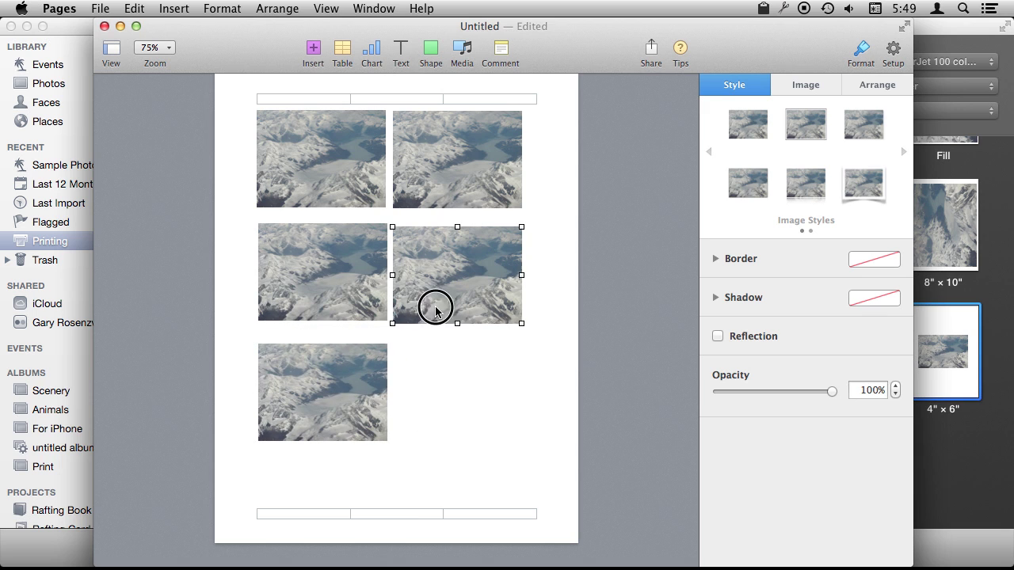
pyautogui.moveTo(436, 306); pyautogui.dragTo(431, 434)
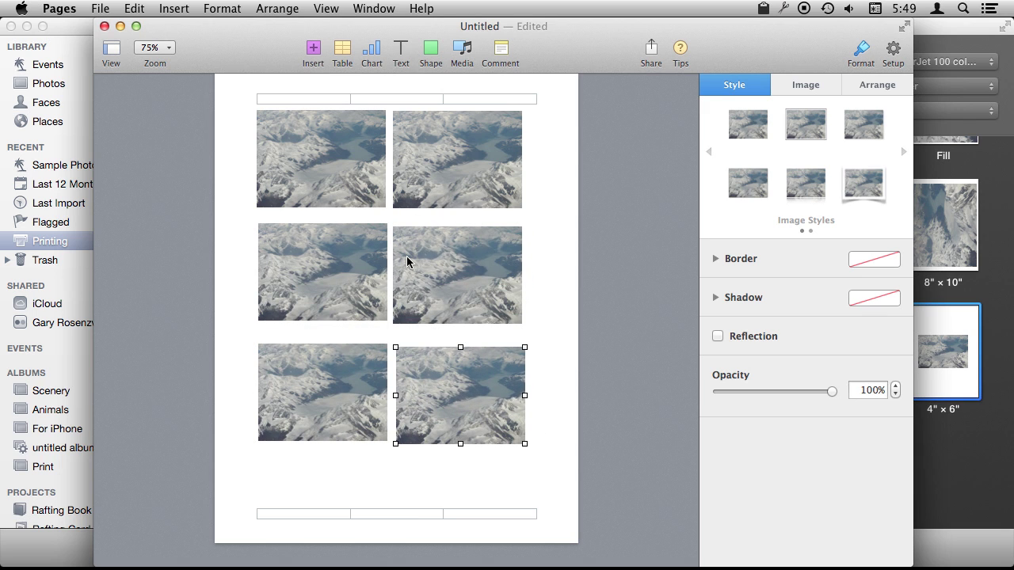
pyautogui.moveTo(347, 266); pyautogui.dragTo(343, 265)
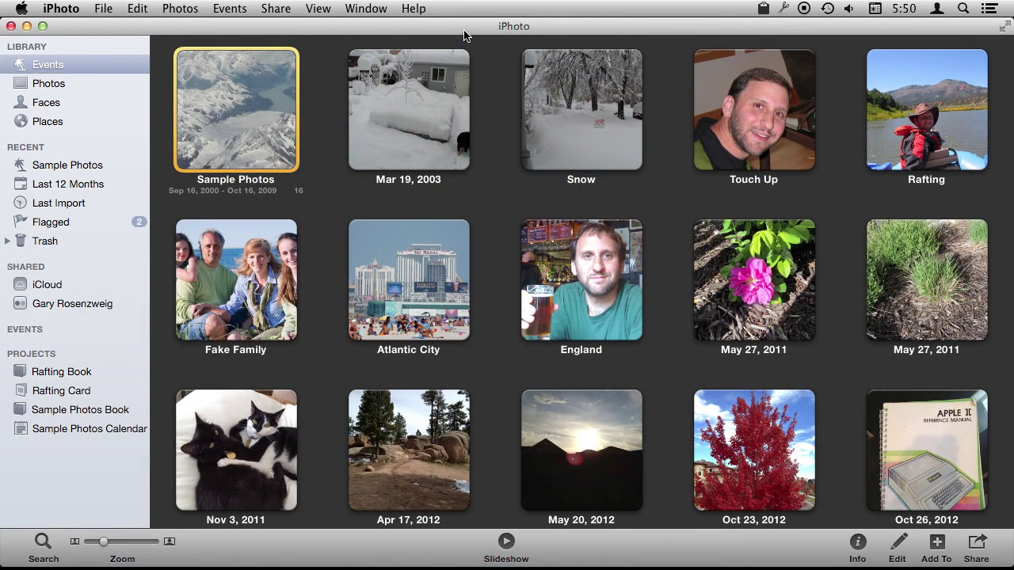
# - Turn all 16 Sample Photos into a new 20-page picture book and open pages 2–3
pyautogui.doubleClick(247, 99)
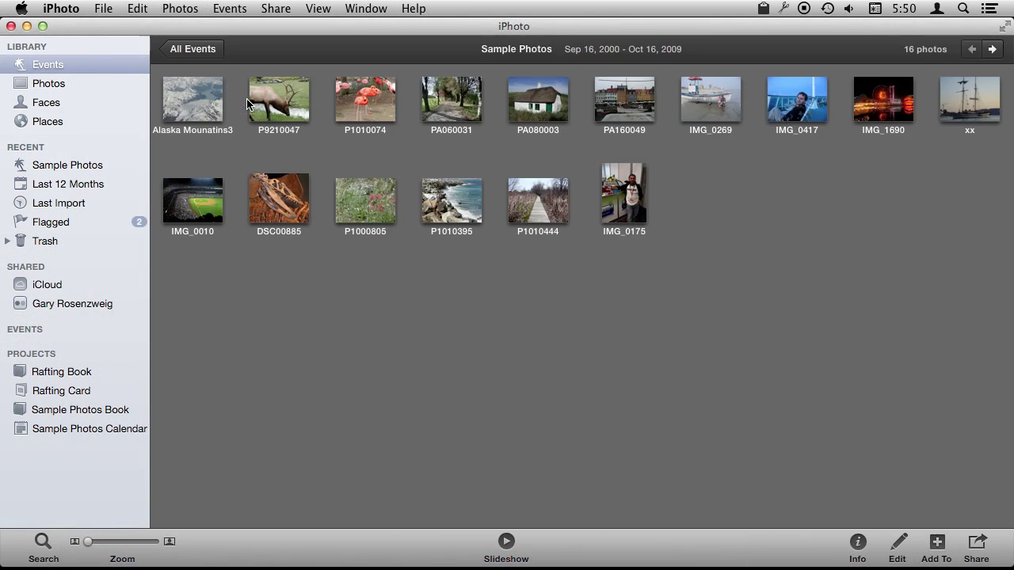
pyautogui.press('super+a')
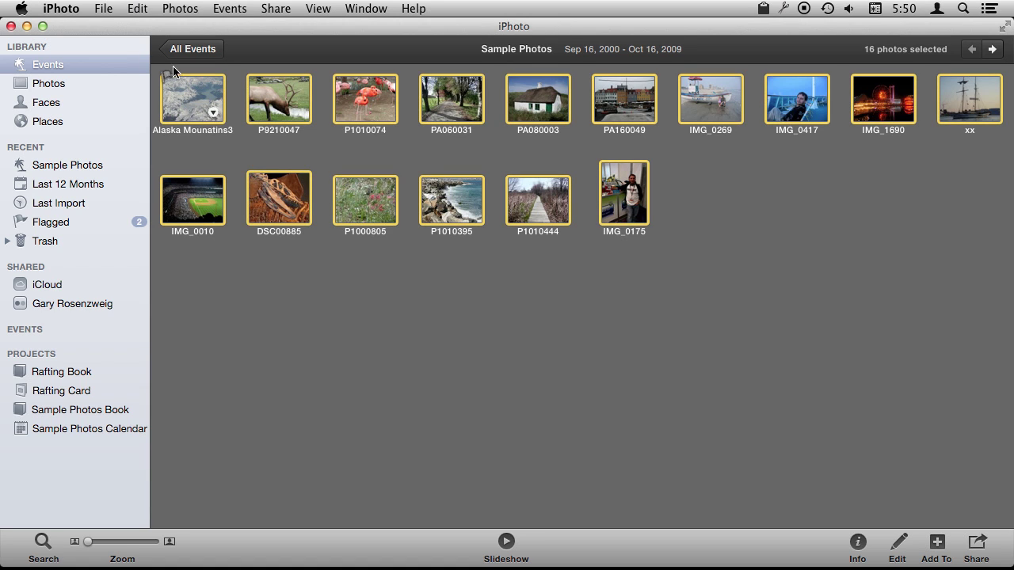
pyautogui.click(104, 9)
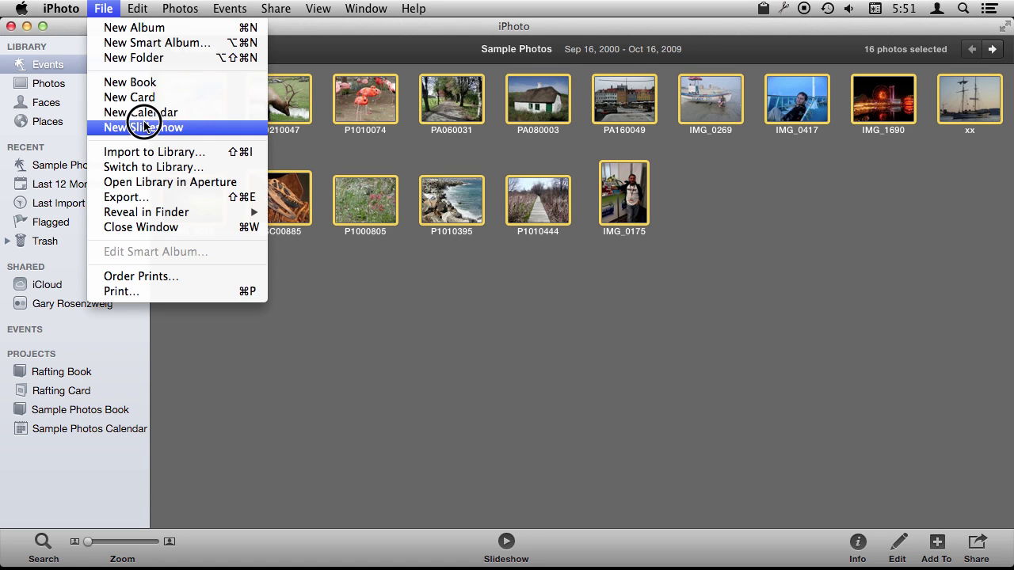
pyautogui.click(127, 81)
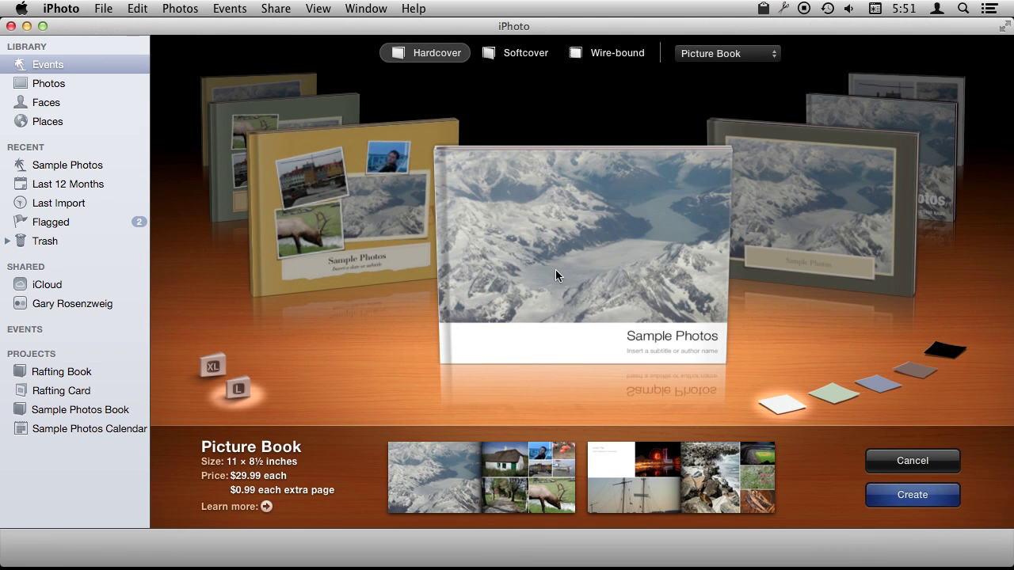
pyautogui.click(877, 505)
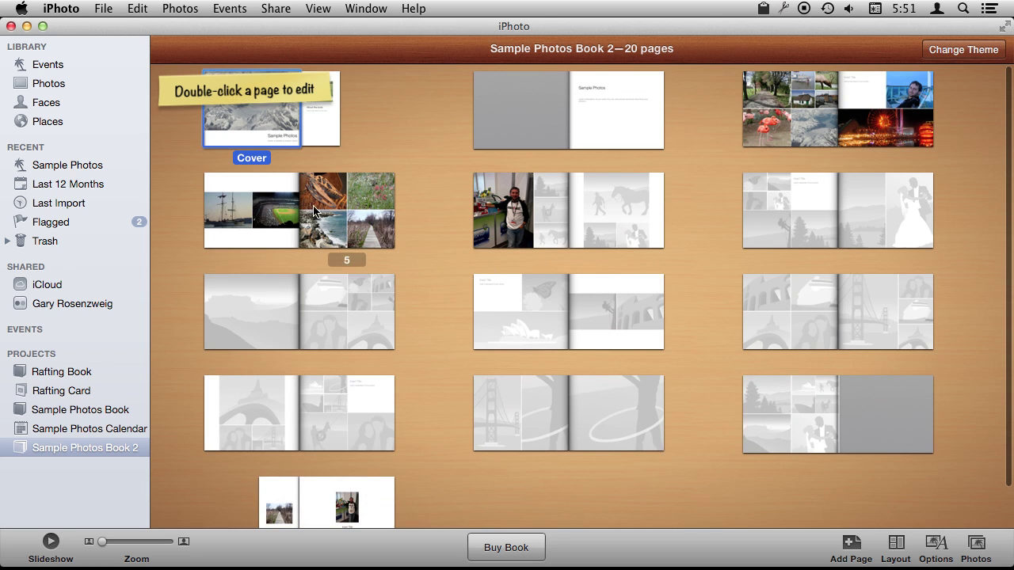
pyautogui.click(793, 87)
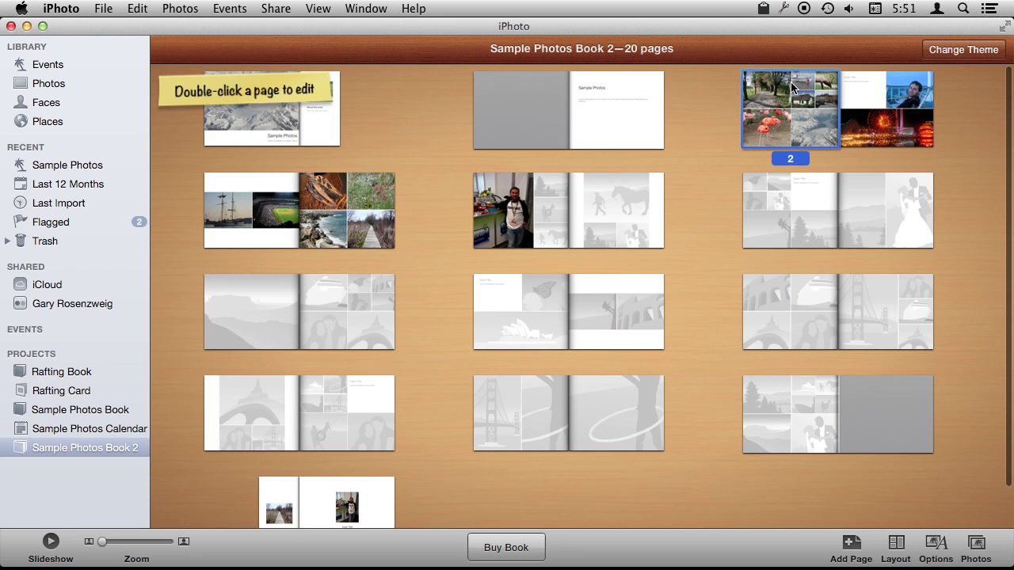
pyautogui.doubleClick(792, 88)
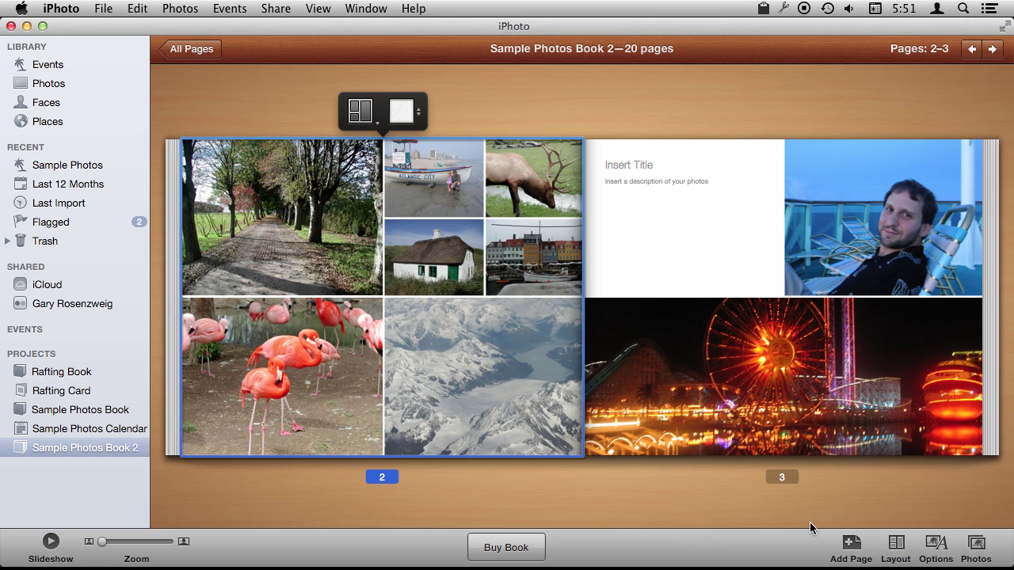
# - Bring up the book's print dialog and page through the preview to page 4
pyautogui.click(104, 9)
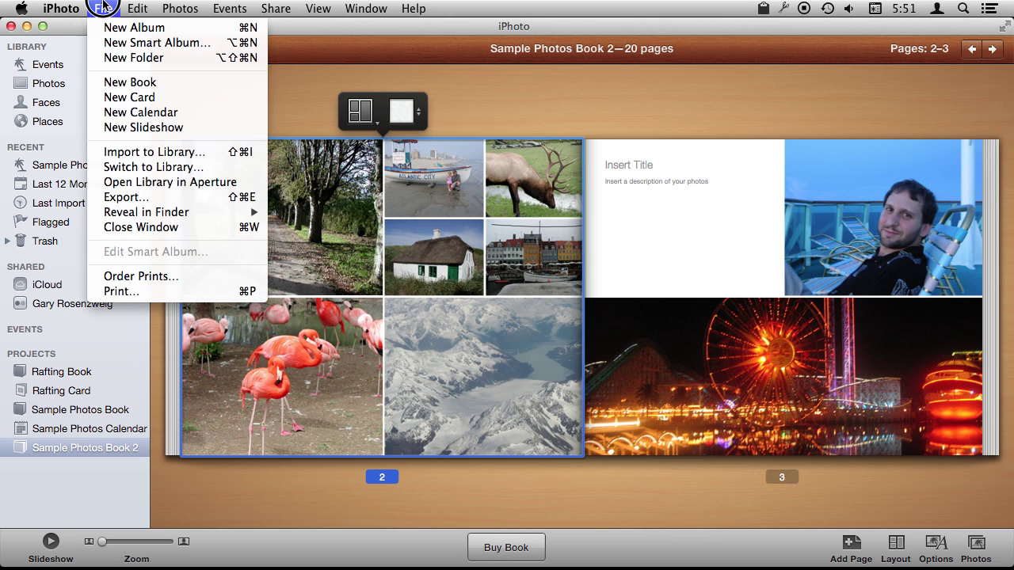
pyautogui.click(153, 292)
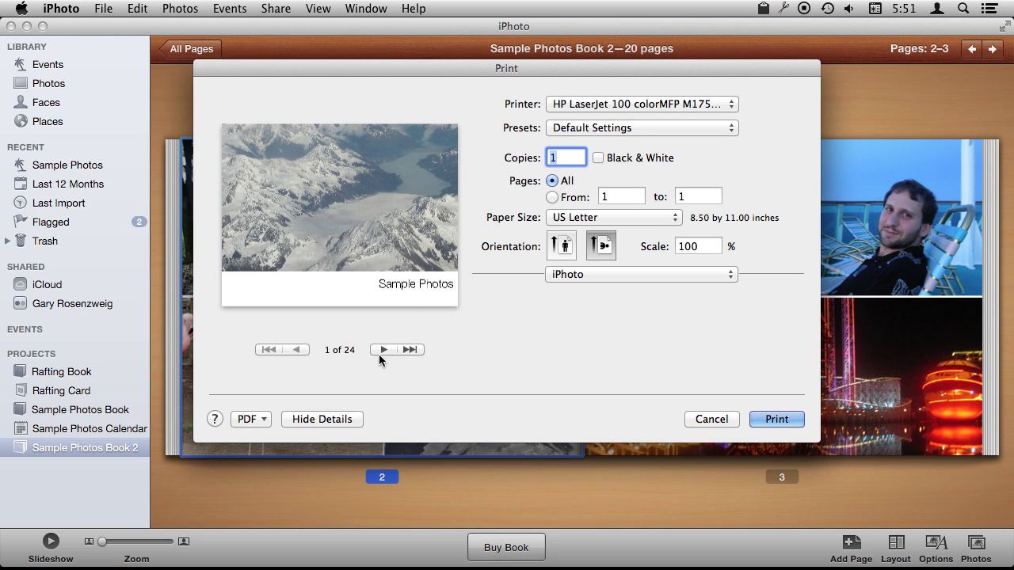
pyautogui.click(385, 350)
pyautogui.click(385, 350)
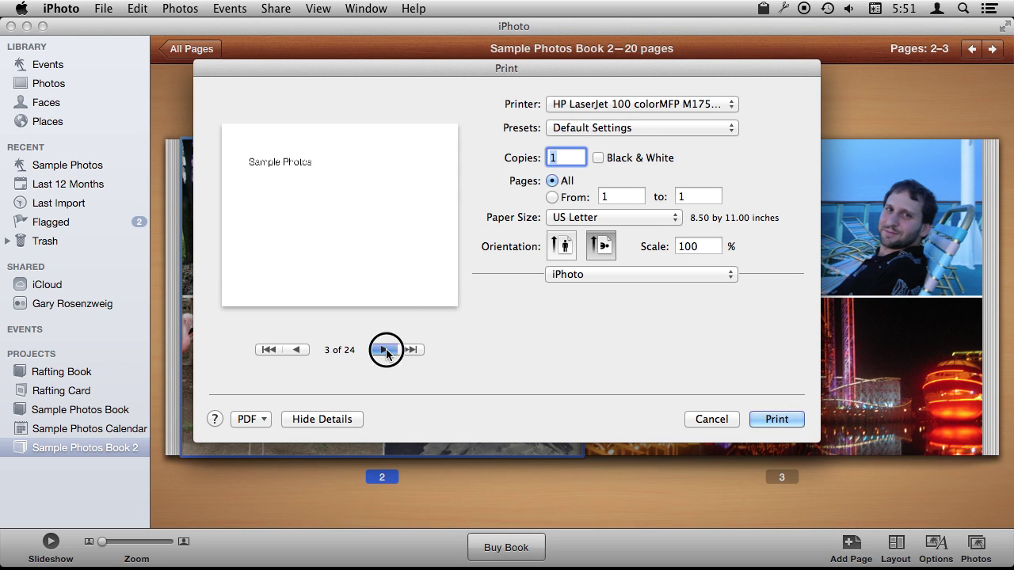
pyautogui.click(385, 349)
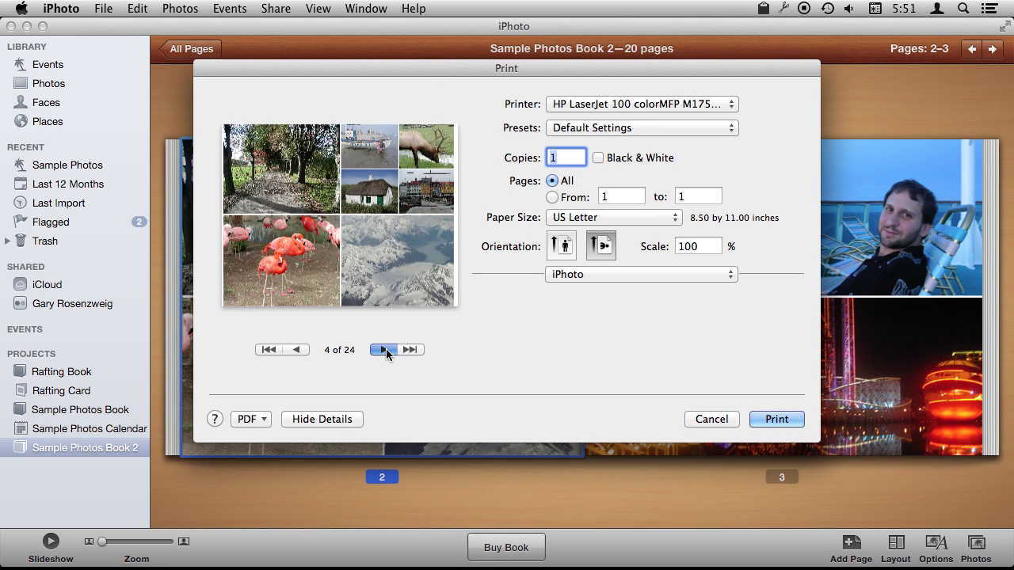
pyautogui.click(386, 349)
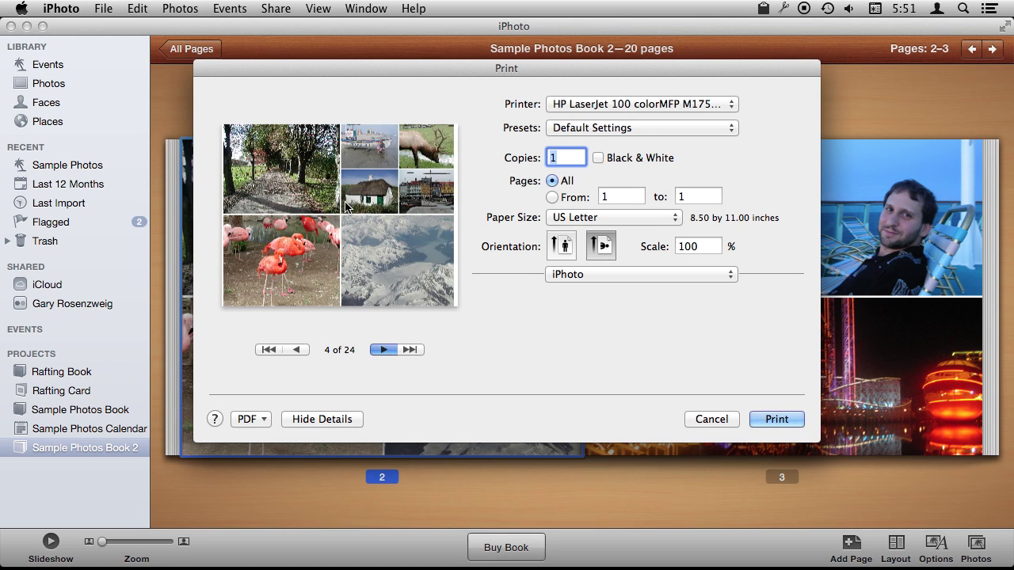
pyautogui.click(295, 350)
# - Limit the print range to pages 4 through 4
pyautogui.press('Tab')
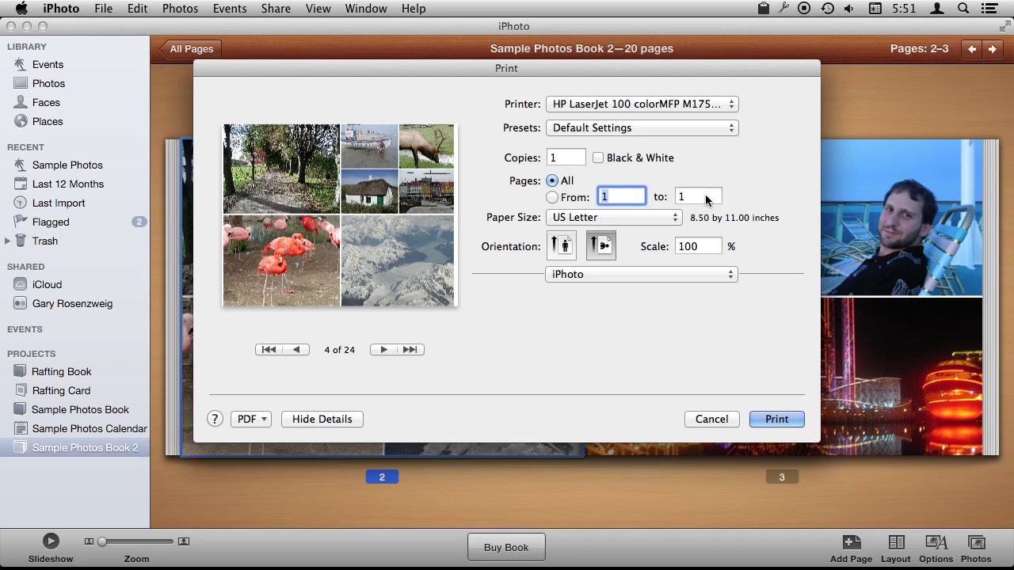
pyautogui.write('4')
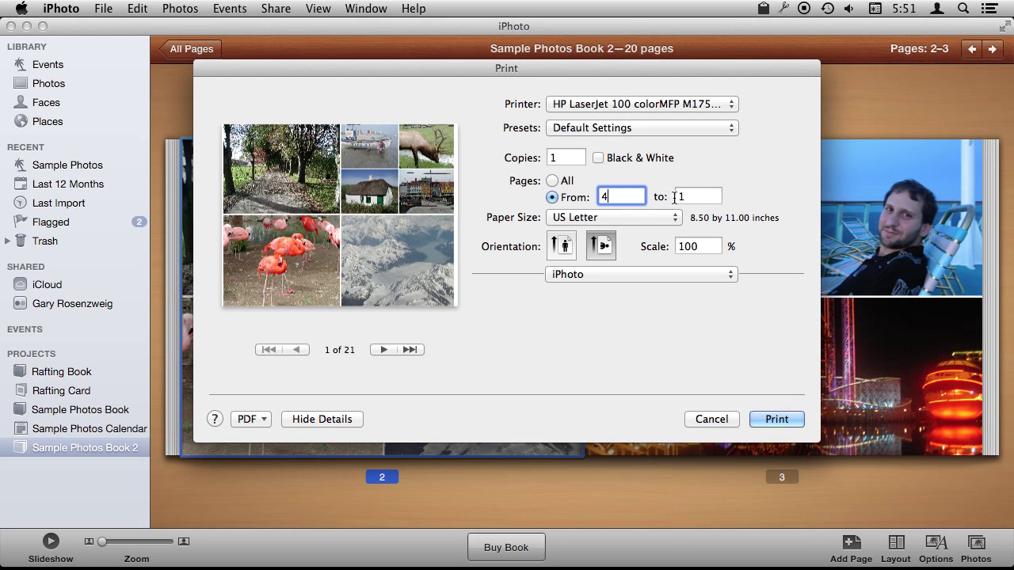
pyautogui.press('Tab')
pyautogui.write('4')
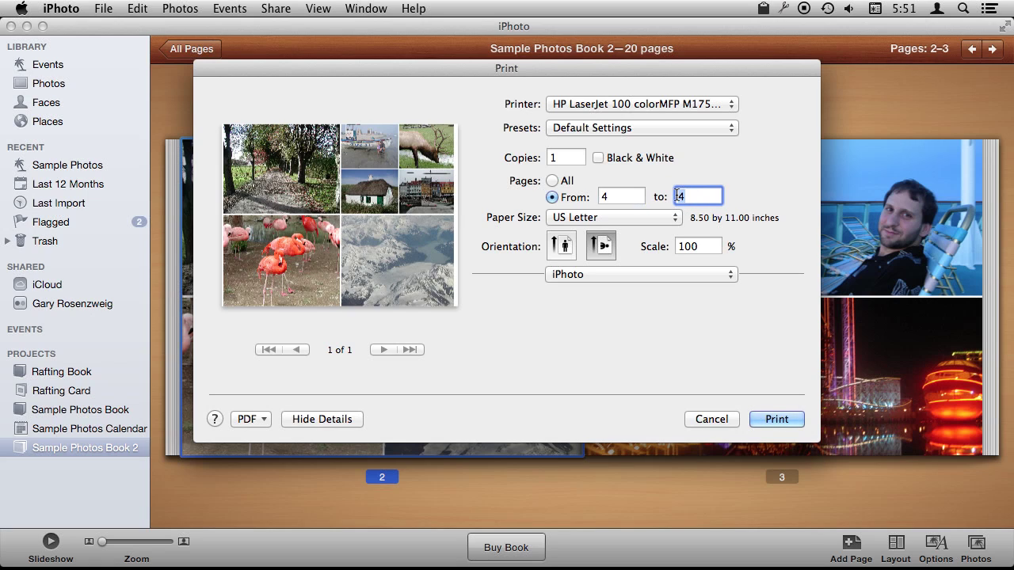